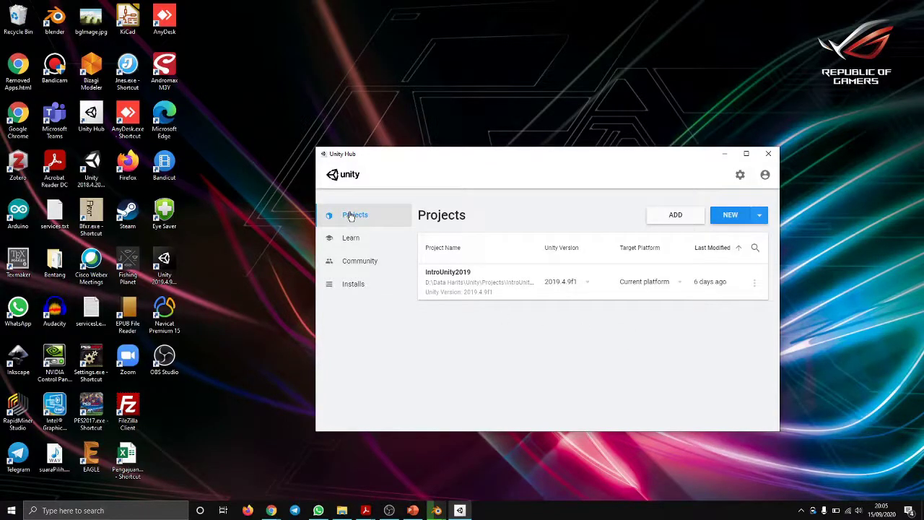
Step: Create a new 3D project named 'hello' with Unity 2019.4.9f1 from Unity Hub
left_click_drag(604, 159, 592, 136)
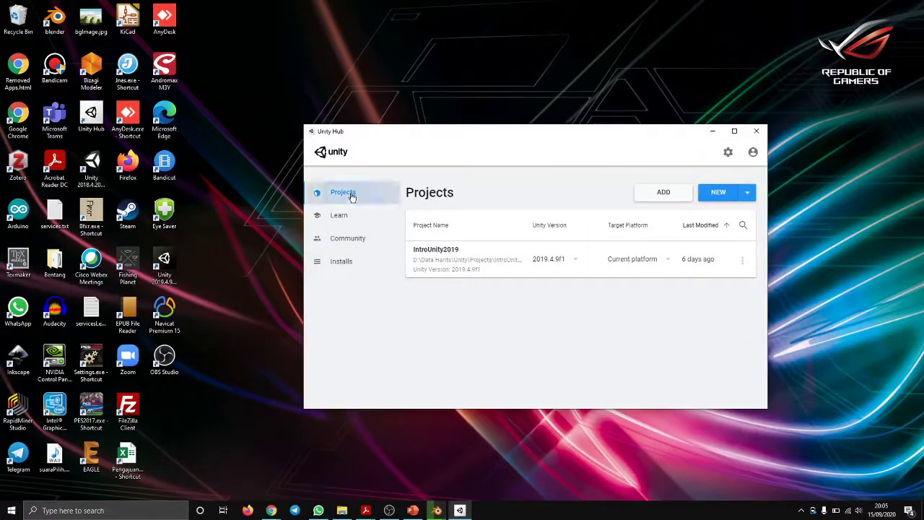
left_click(338, 266)
left_click(340, 191)
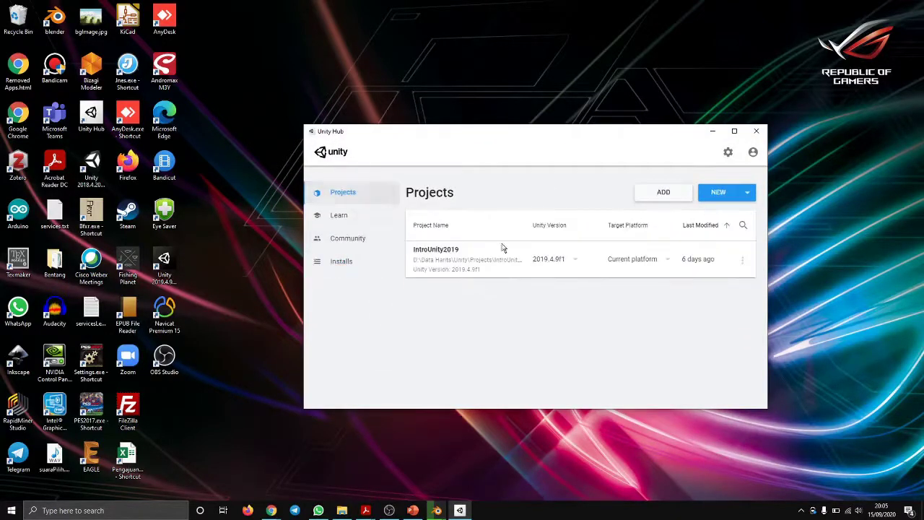
left_click(748, 193)
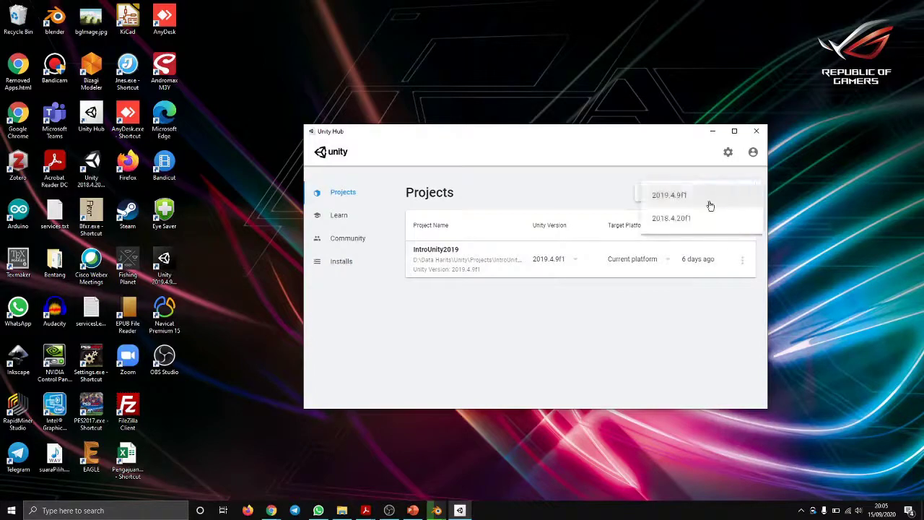
left_click(687, 200)
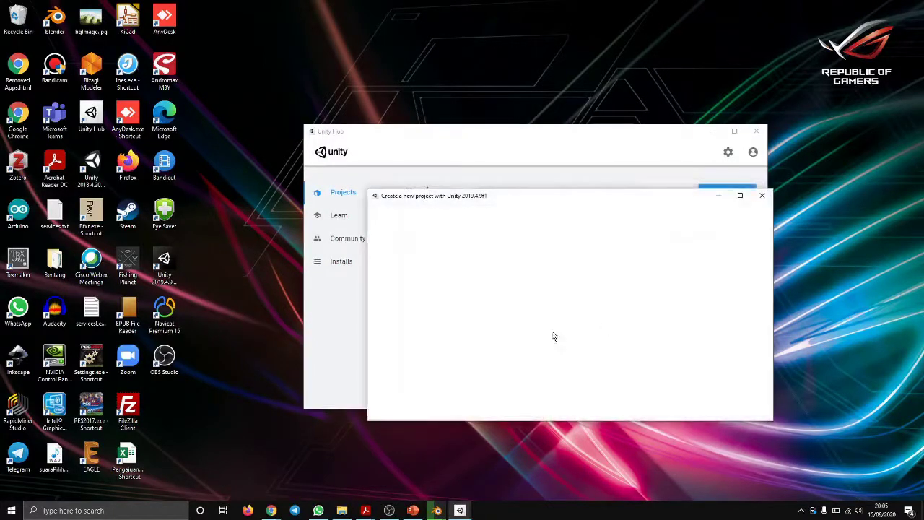
left_click(638, 242)
key("ctrl+a")
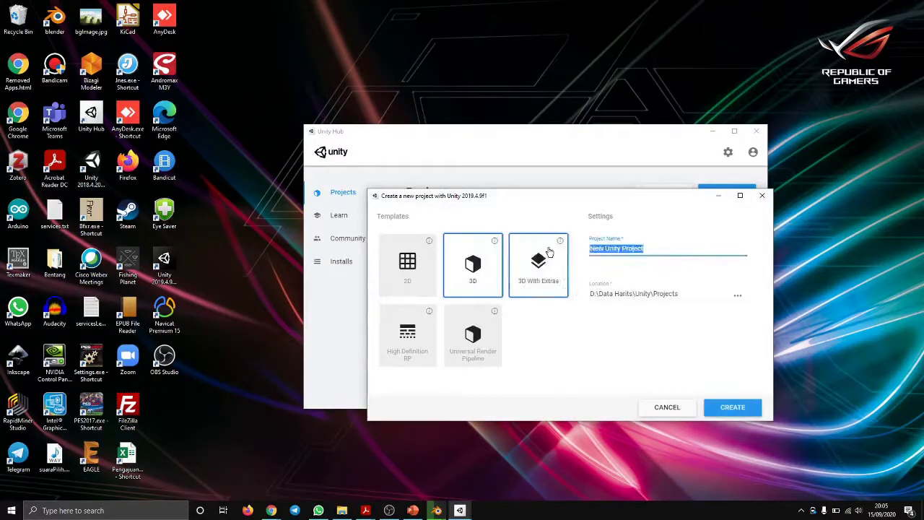
type("hello")
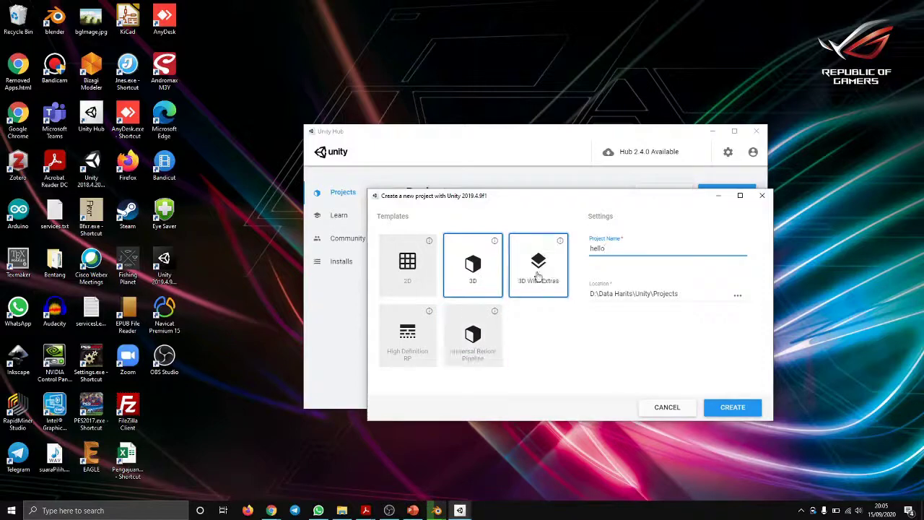
left_click(731, 407)
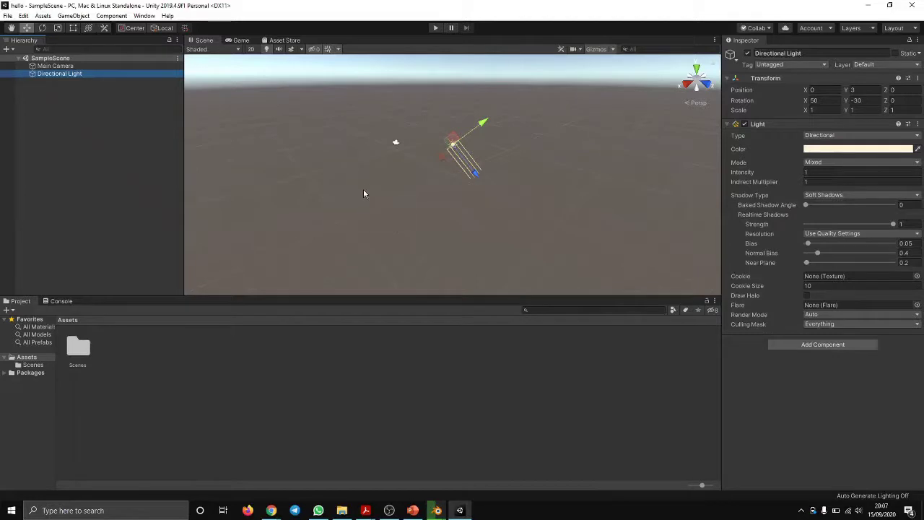
left_click(434, 28)
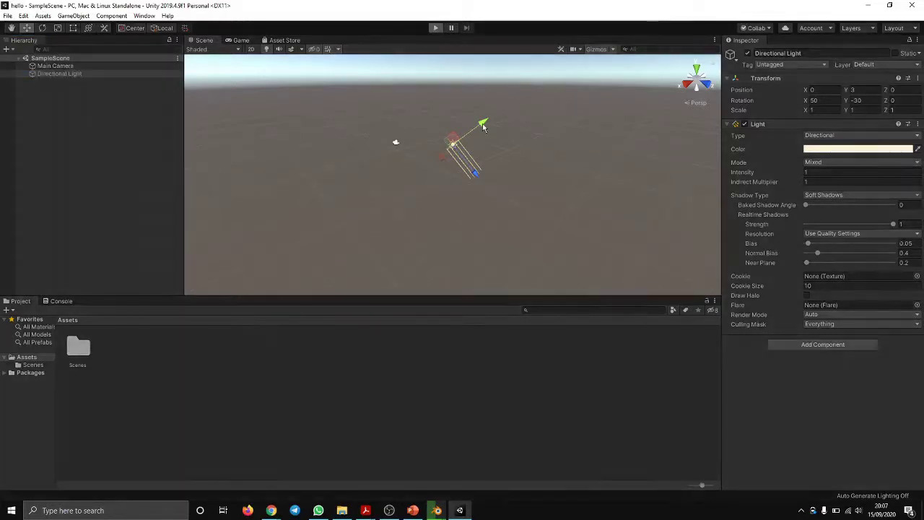
left_click(437, 29)
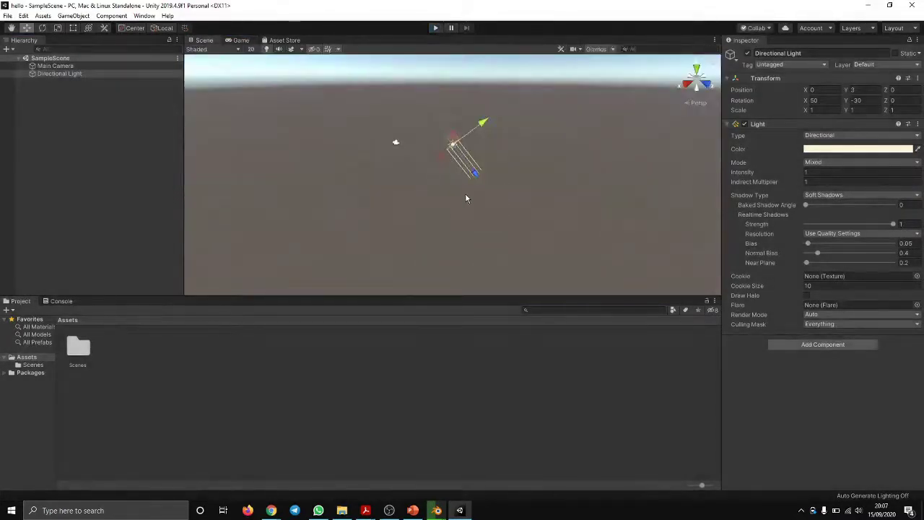
scroll(393, 150, "up", 2)
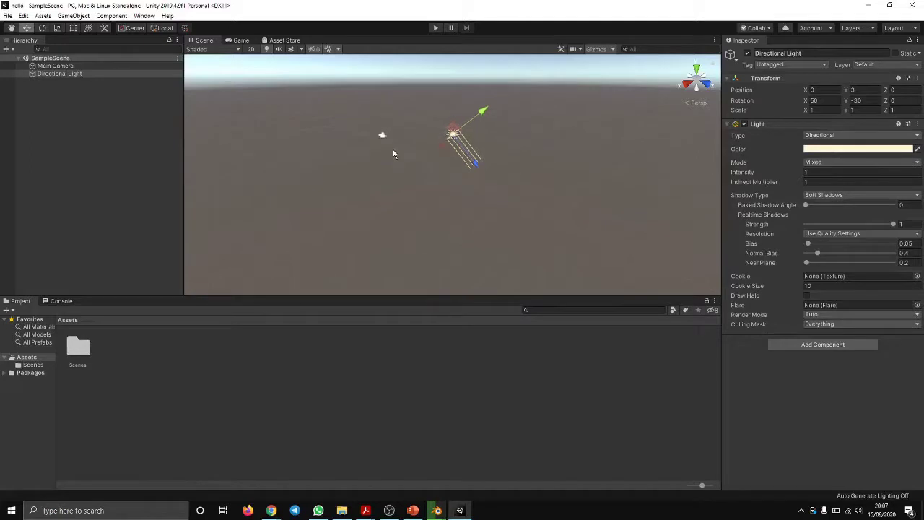
scroll(393, 152, "up", 3)
left_click(363, 128)
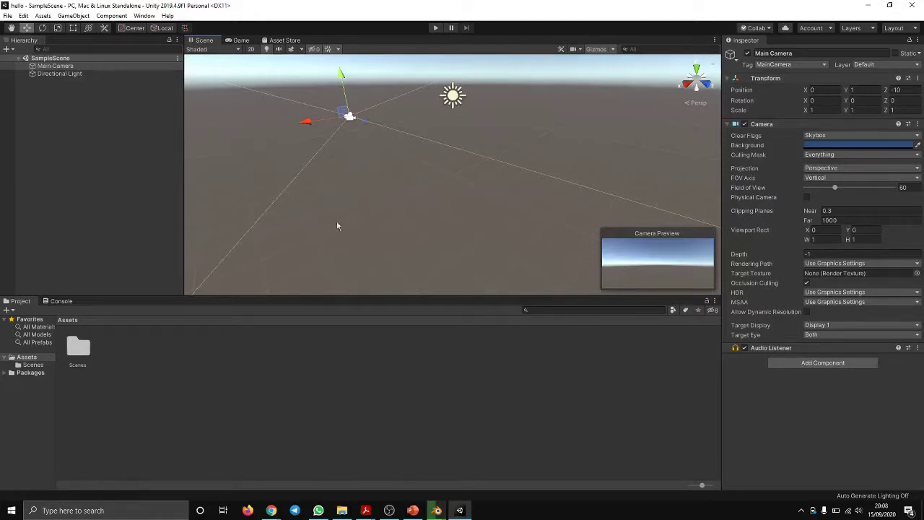
Step: Add a Cube 3D object to the SampleScene from the Hierarchy create menu
left_click(7, 49)
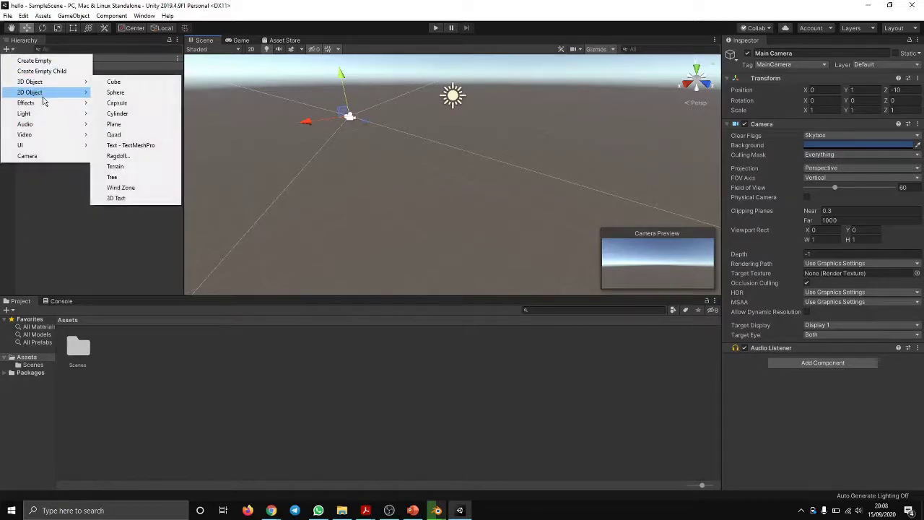
mouse_move(40, 93)
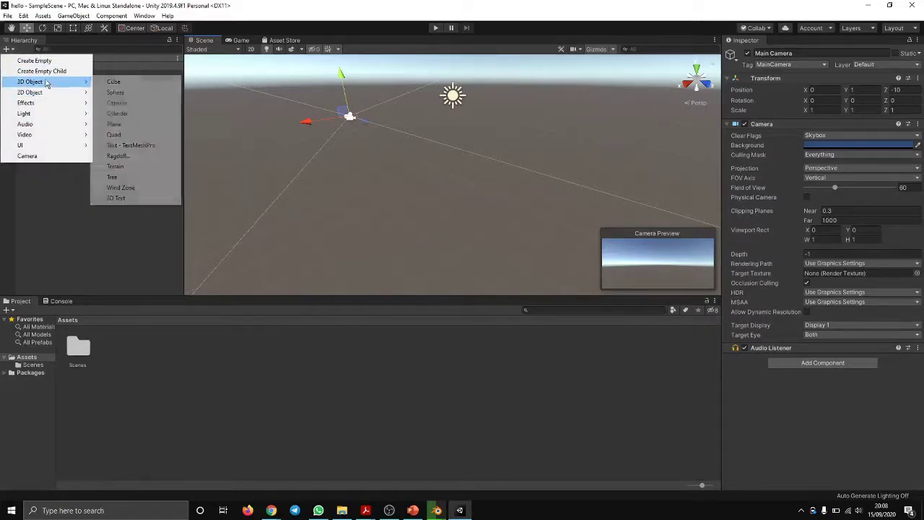
left_click(144, 83)
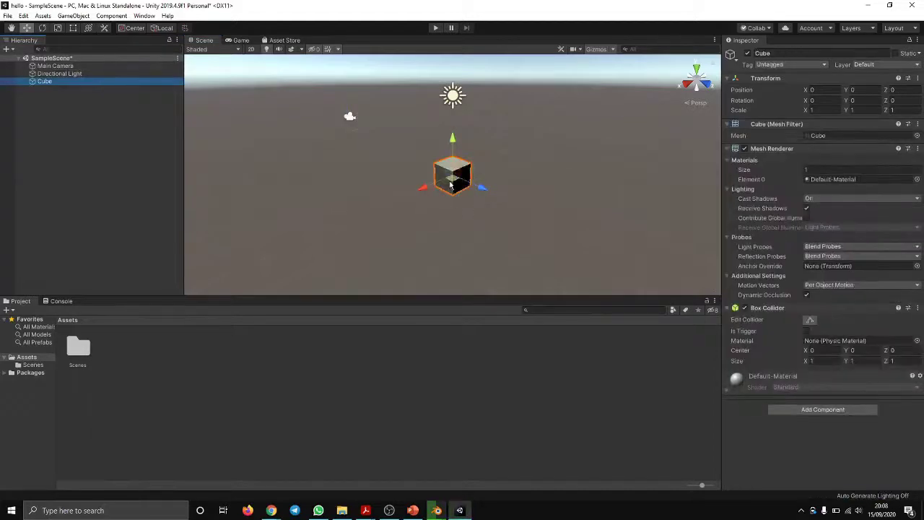
Step: Inspect the Directional Light, Cube and Main Camera in turn, ending with the Directional Light selected
scroll(411, 170, "up", 2)
scroll(411, 169, "down", 3)
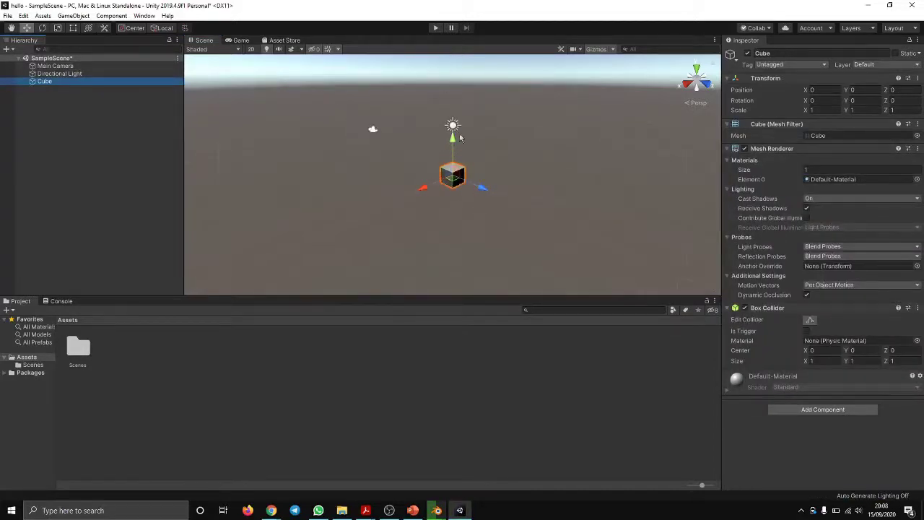
left_click(452, 126)
left_click(456, 178)
left_click(372, 132)
left_click(455, 180)
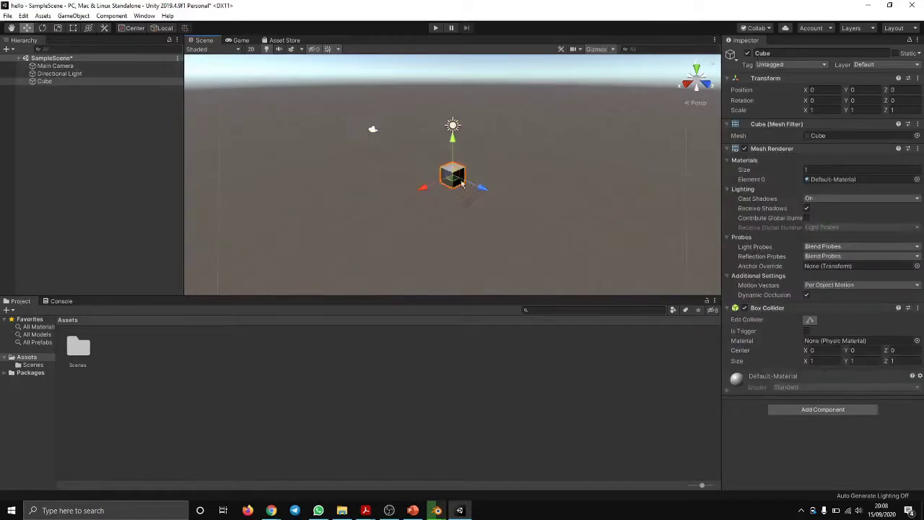
left_click(455, 129)
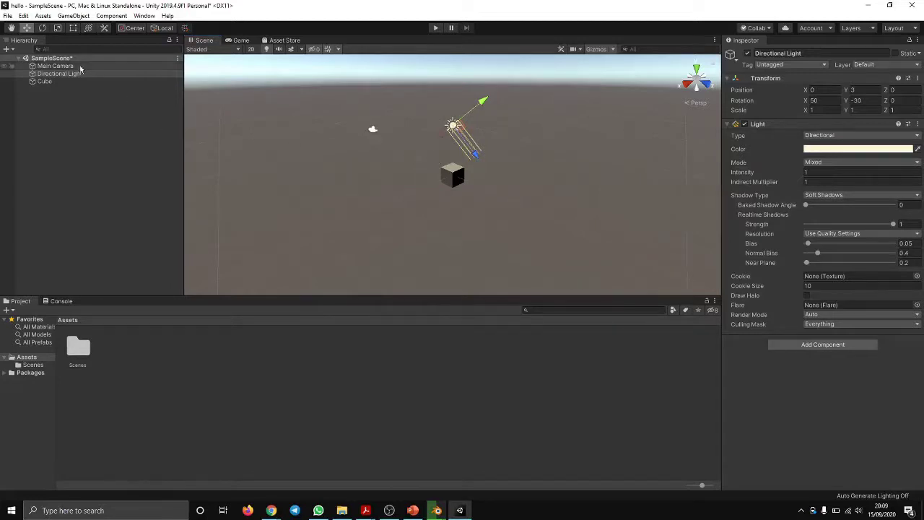
Step: Rotate the Directional Light to about X 126, Y -27, Z 10, then reselect the Cube
left_click(41, 28)
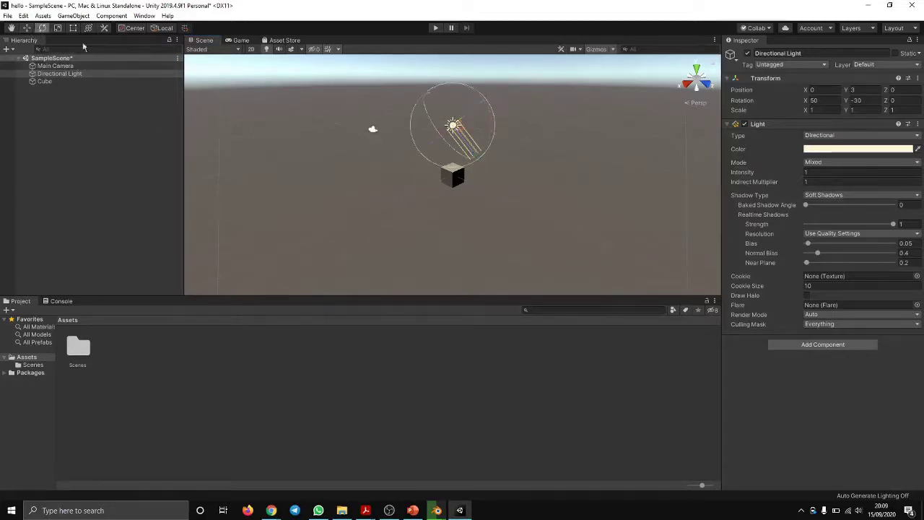
mouse_move(491, 124)
left_mouse_down()
mouse_move(486, 159)
mouse_move(377, 259)
mouse_move(394, 235)
mouse_move(410, 254)
left_mouse_up()
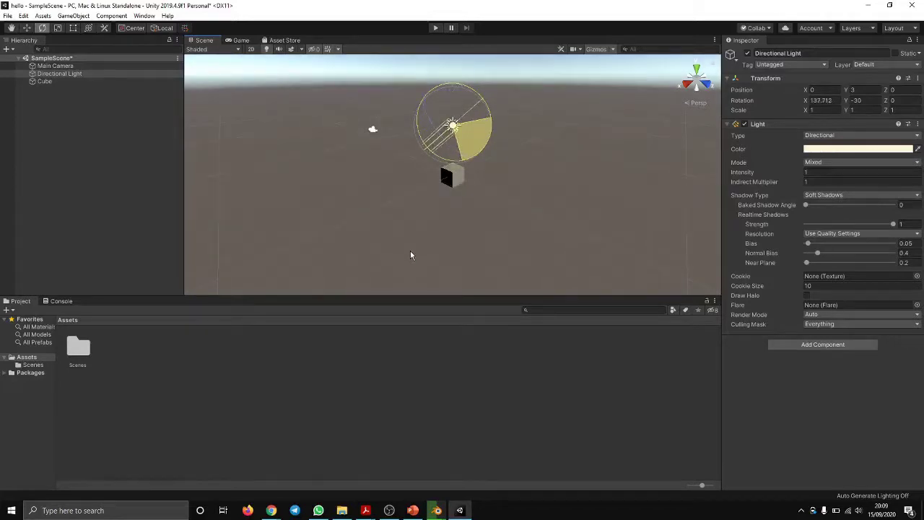
left_click_drag(432, 121, 484, 223)
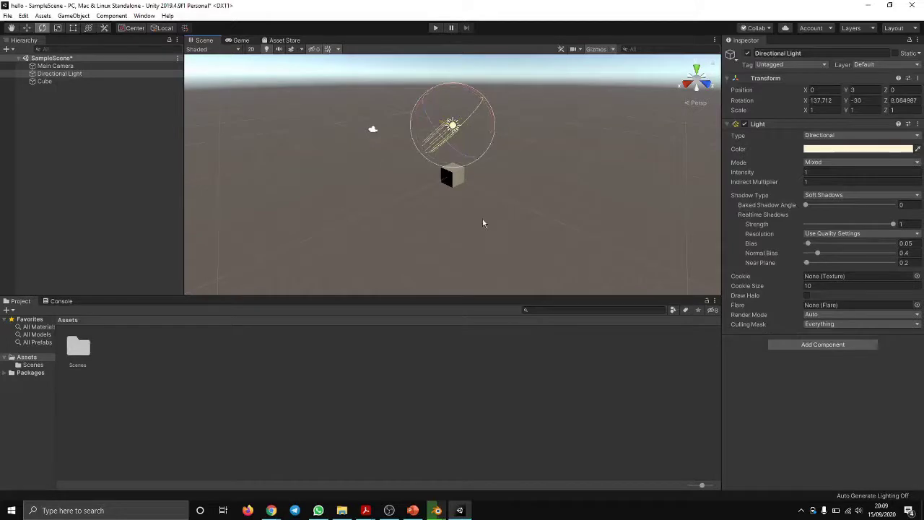
left_click_drag(493, 114, 482, 110)
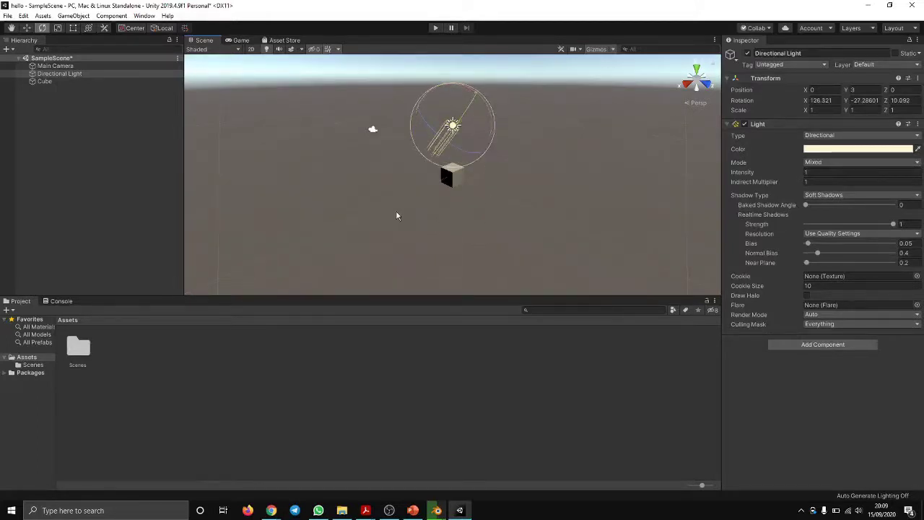
left_click(28, 28)
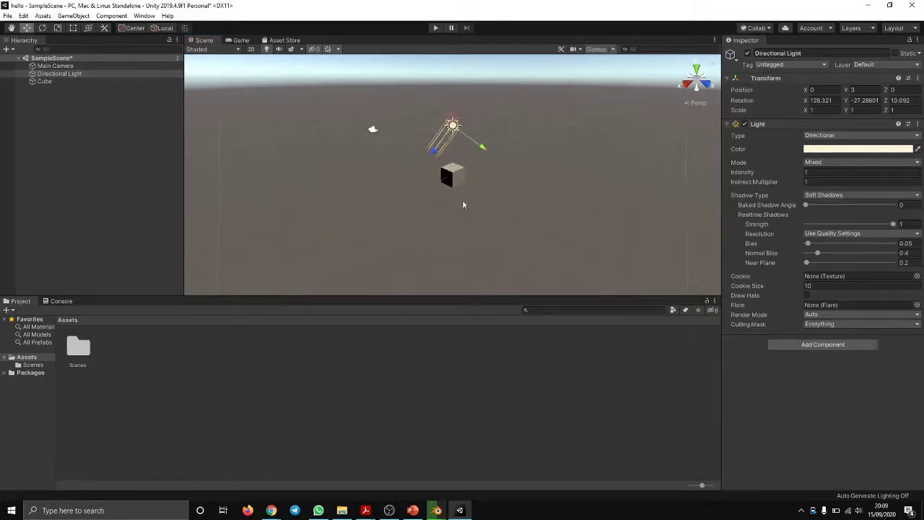
left_click(455, 177)
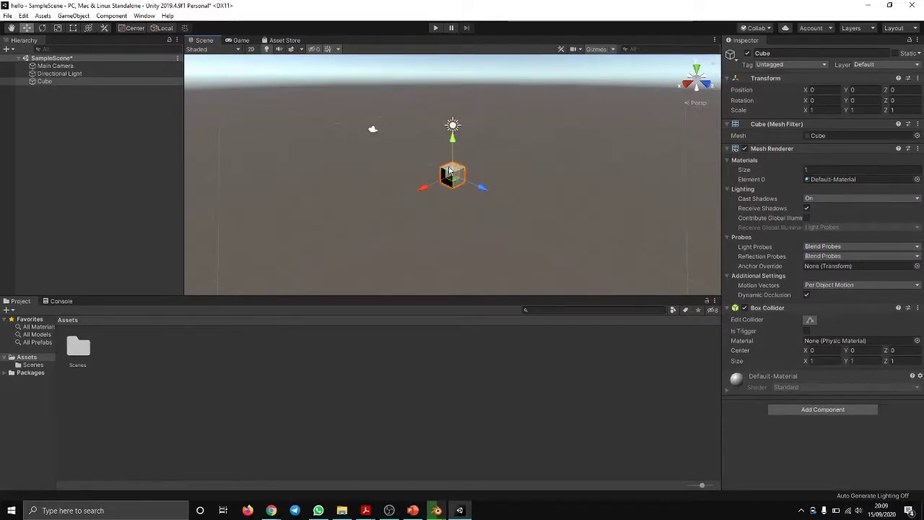
Step: Move the cube to Y 0.84 and Z 0.25 with the gizmo, then deselect it
left_click_drag(454, 140, 454, 128)
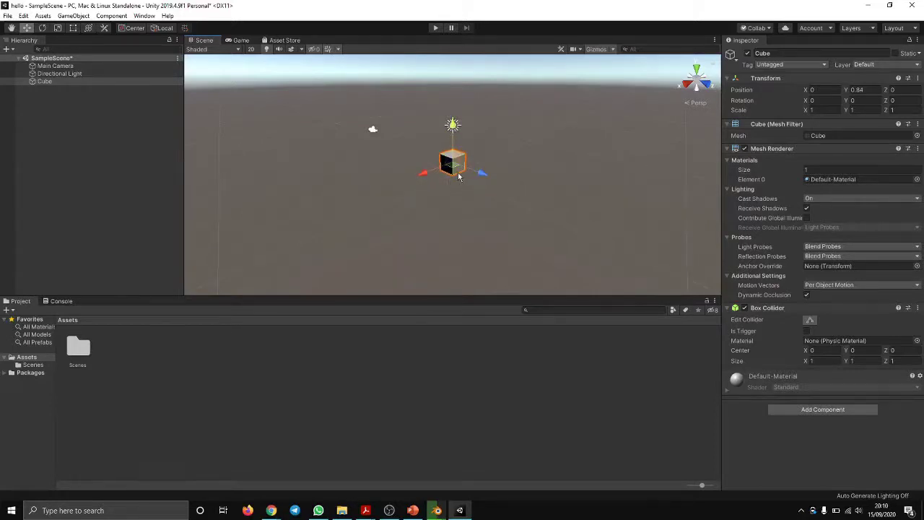
mouse_move(482, 173)
left_mouse_down()
mouse_move(481, 187)
mouse_move(569, 214)
mouse_move(477, 180)
left_mouse_up()
left_click(42, 28)
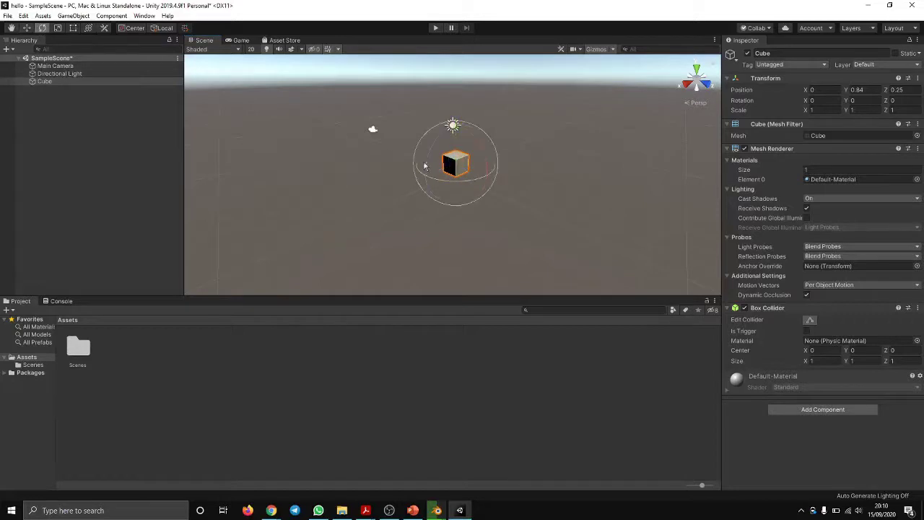
left_click(57, 28)
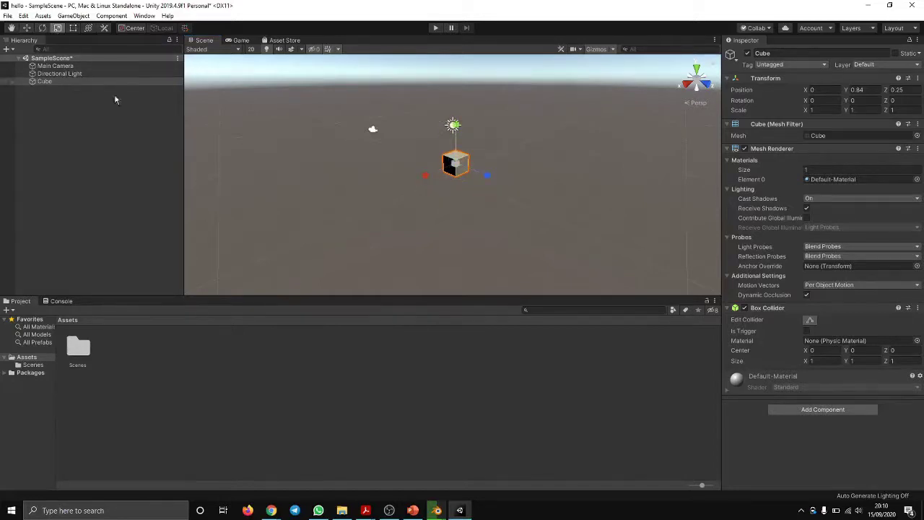
left_click(27, 27)
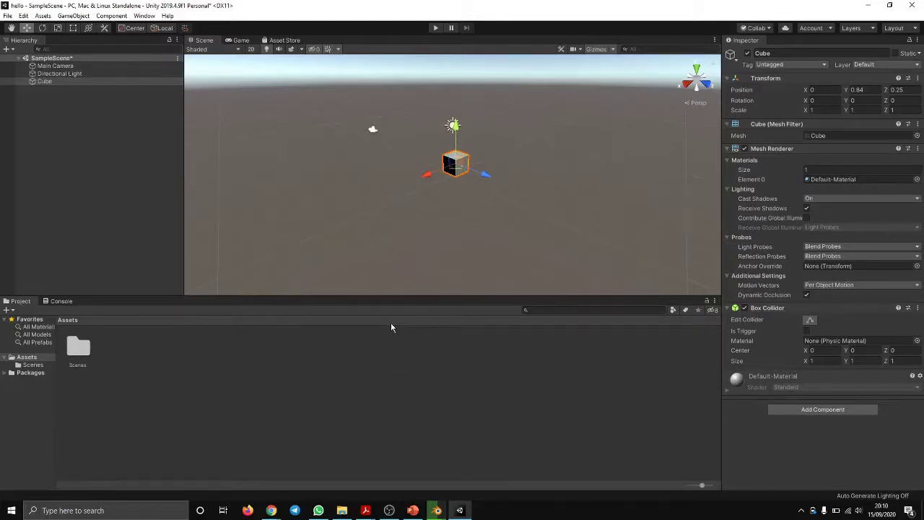
left_click(485, 219)
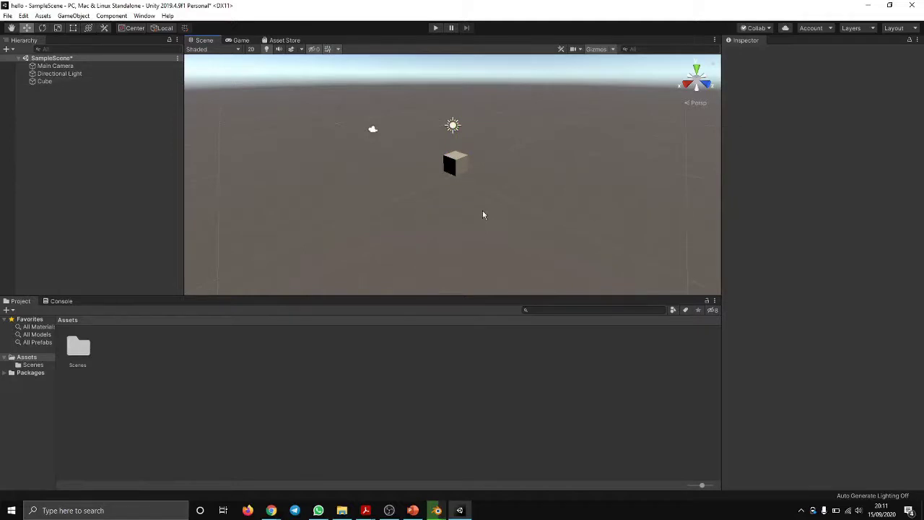
left_click(457, 168)
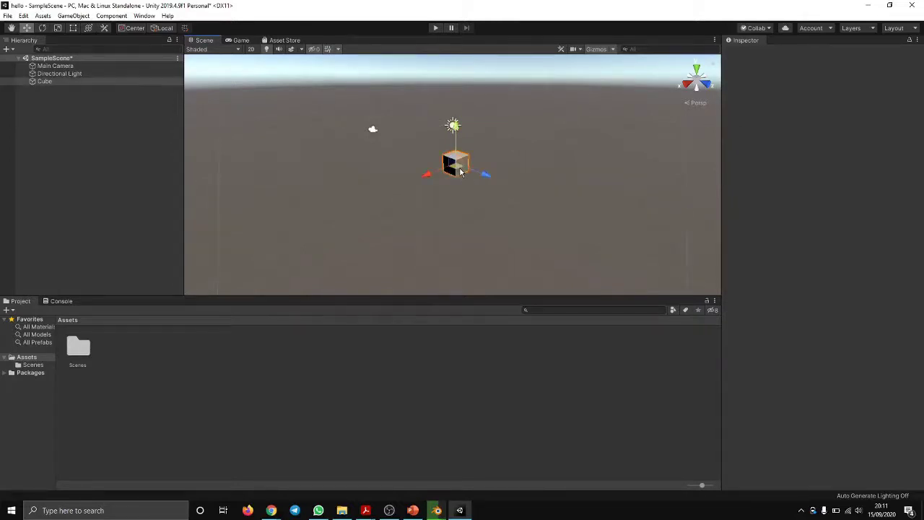
left_click(474, 206)
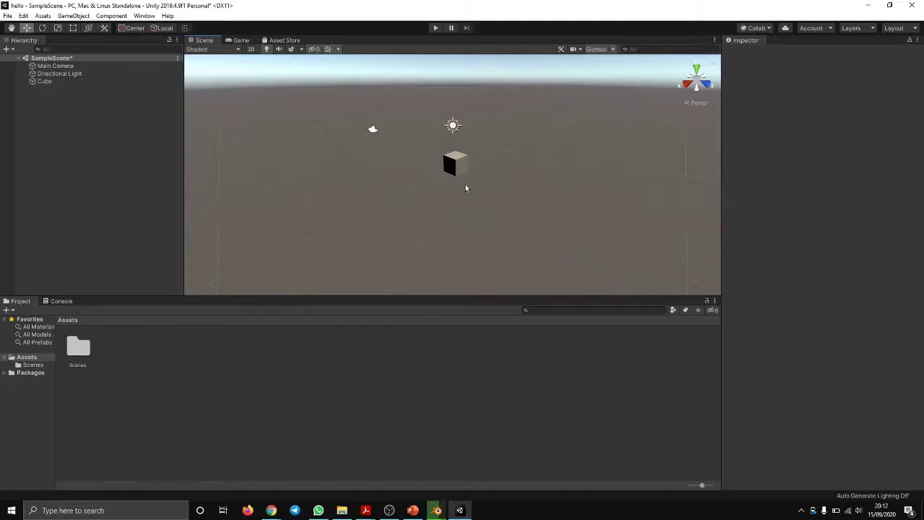
left_click(457, 168)
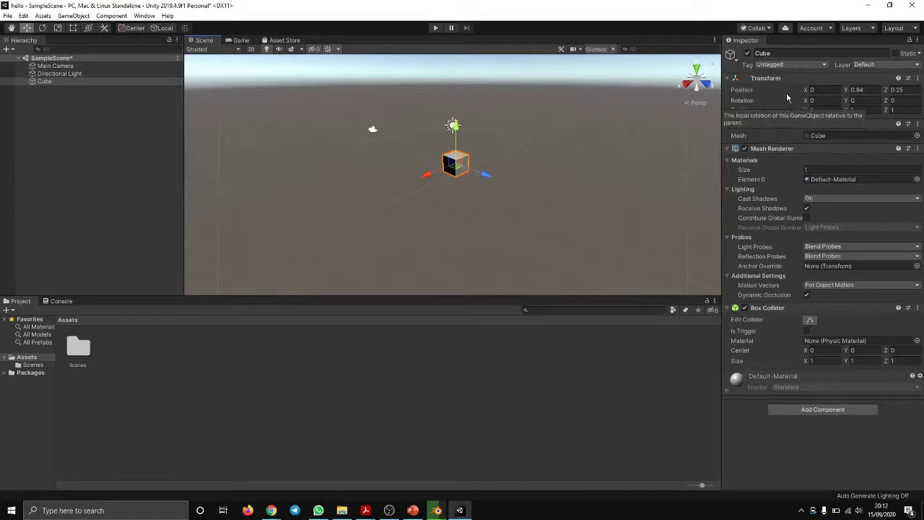
mouse_move(789, 267)
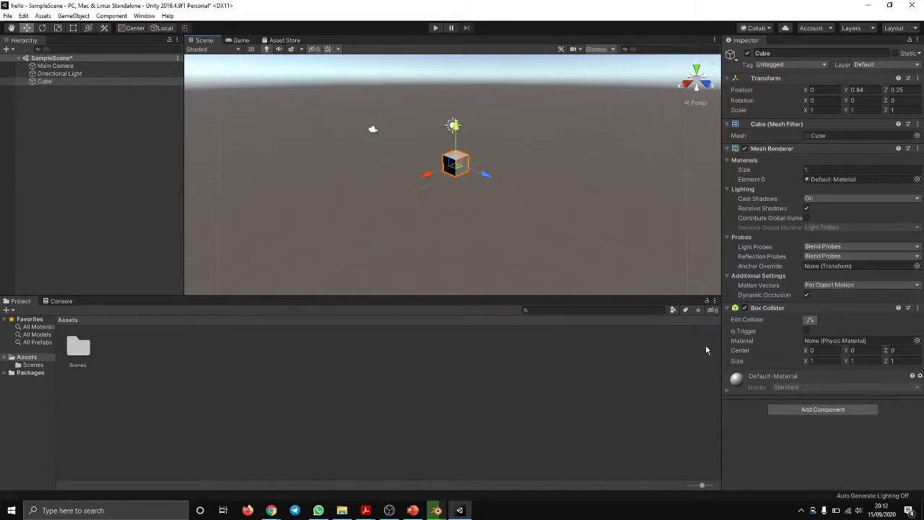
left_click(917, 41)
left_click(917, 41)
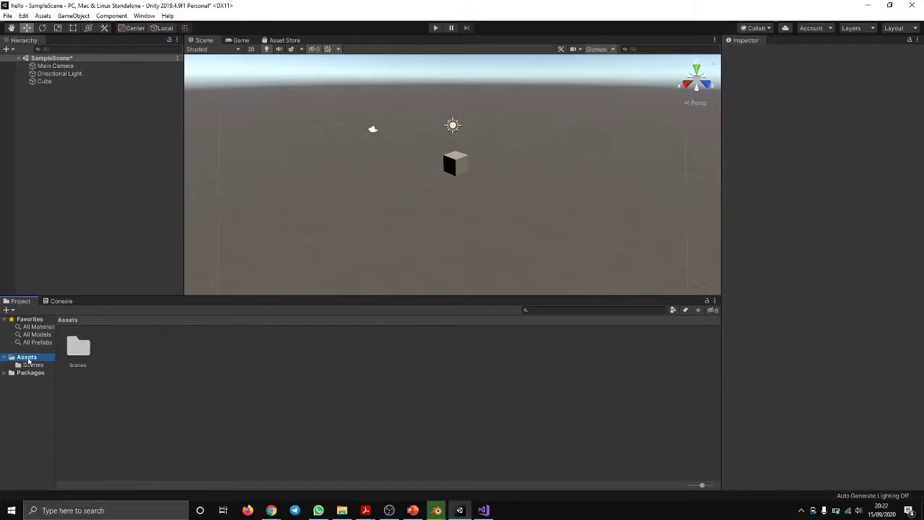
Step: Create a folder named 'Scripts' in Assets, correcting its name after the first entry
left_click(62, 366)
right_click(30, 361)
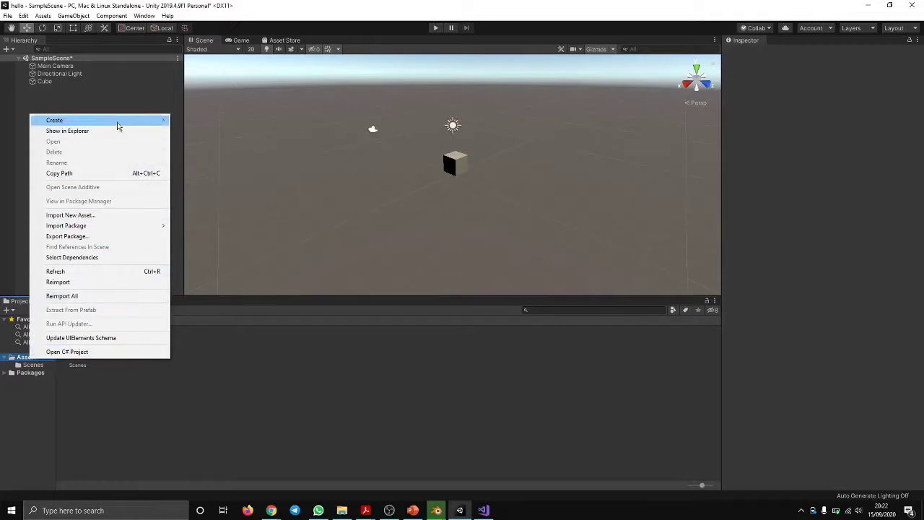
mouse_move(117, 124)
left_click(206, 122)
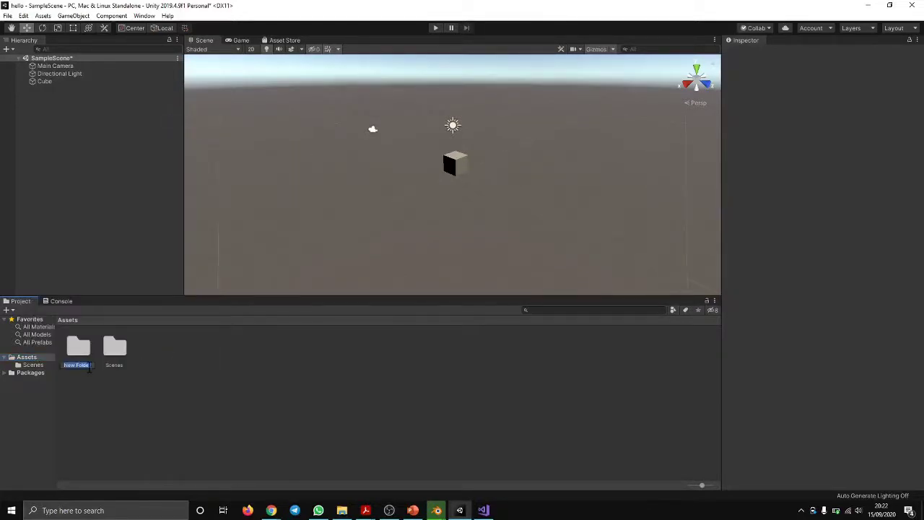
type("Scripts")
key("Return")
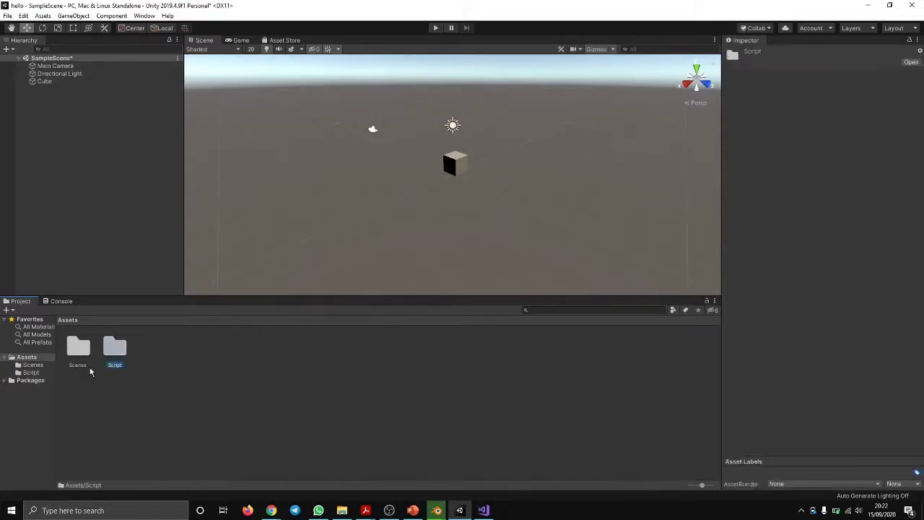
left_click(120, 365)
type("s")
key("Return")
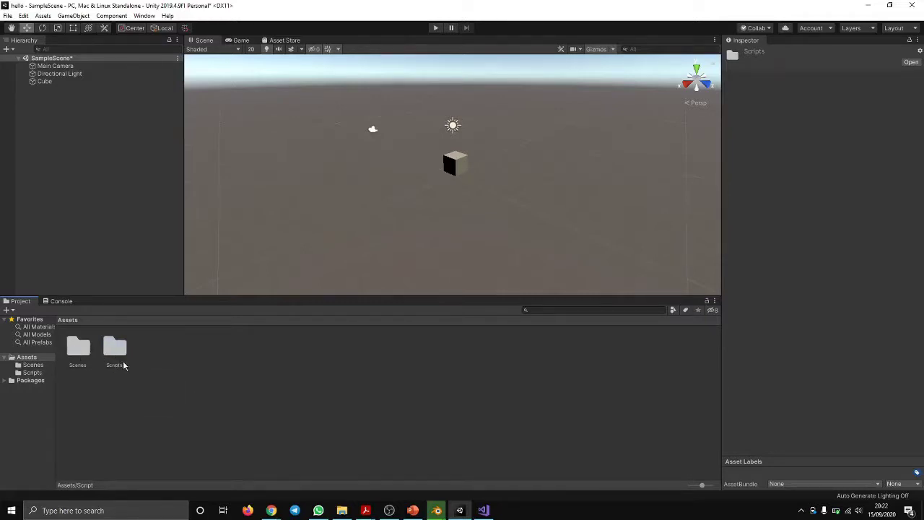
Step: Browse the Scenes folder, then open the empty Scripts folder's context menu
left_click(39, 367)
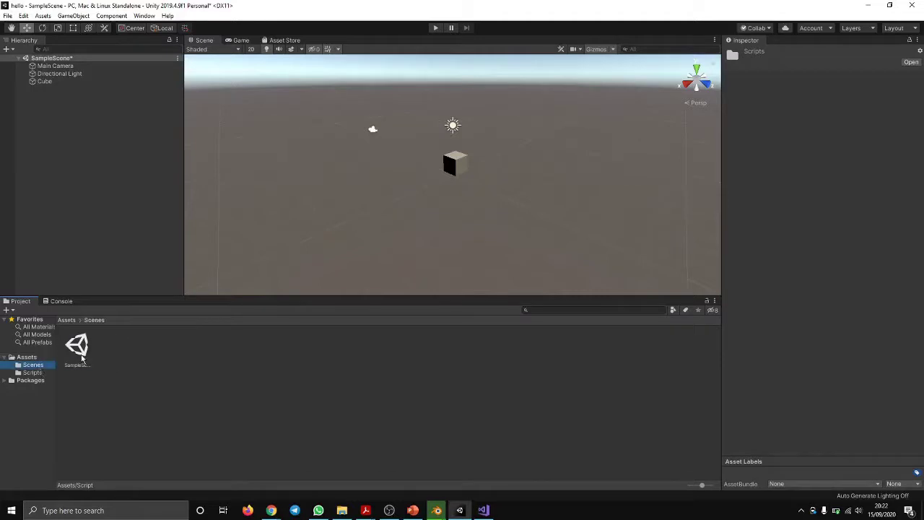
left_click(77, 347)
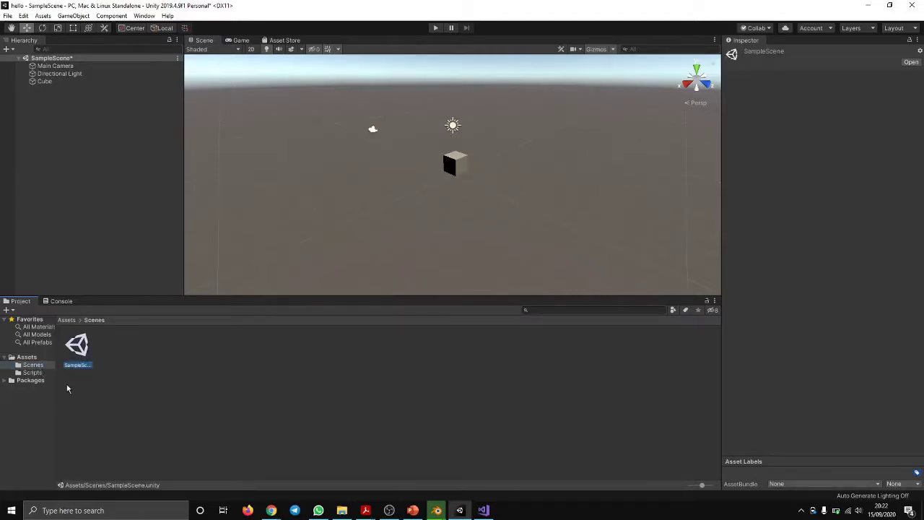
left_click(34, 373)
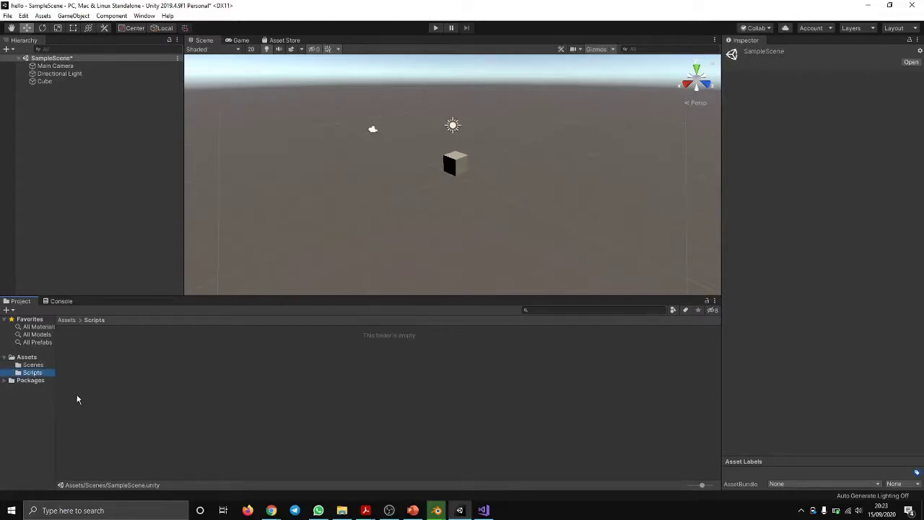
right_click(33, 374)
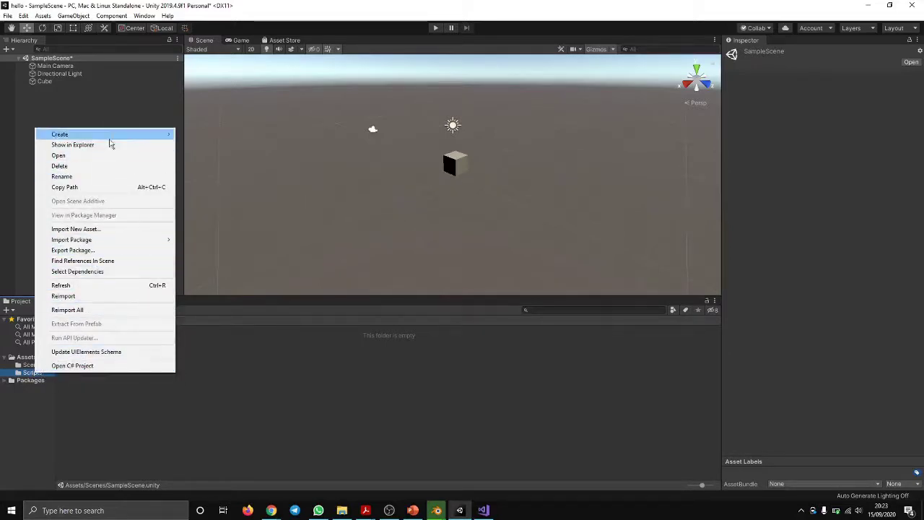
Step: Create a C# script named NewBehaviourScript in Scripts and preview its code
mouse_move(108, 135)
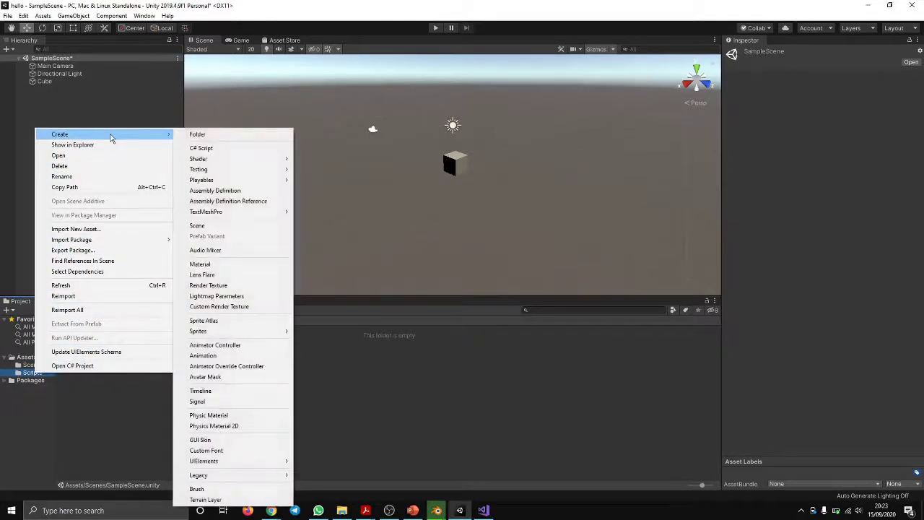
left_click(228, 150)
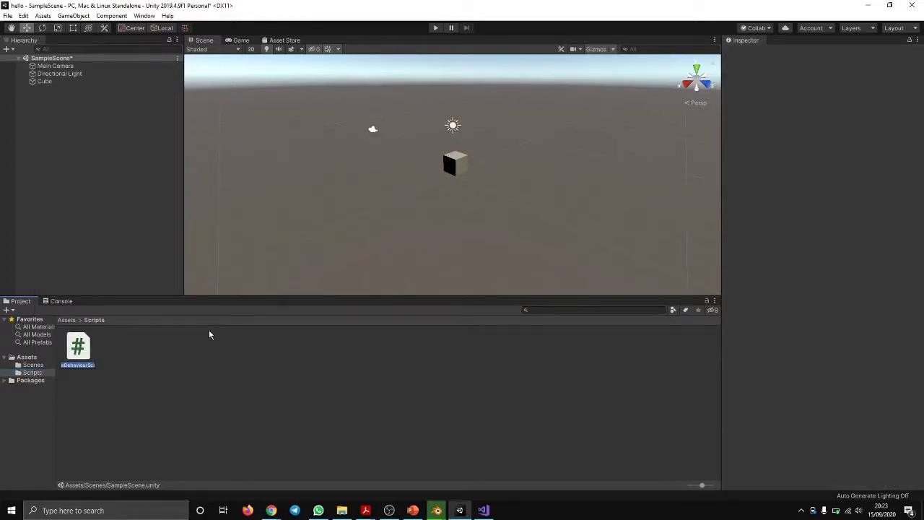
key("Return")
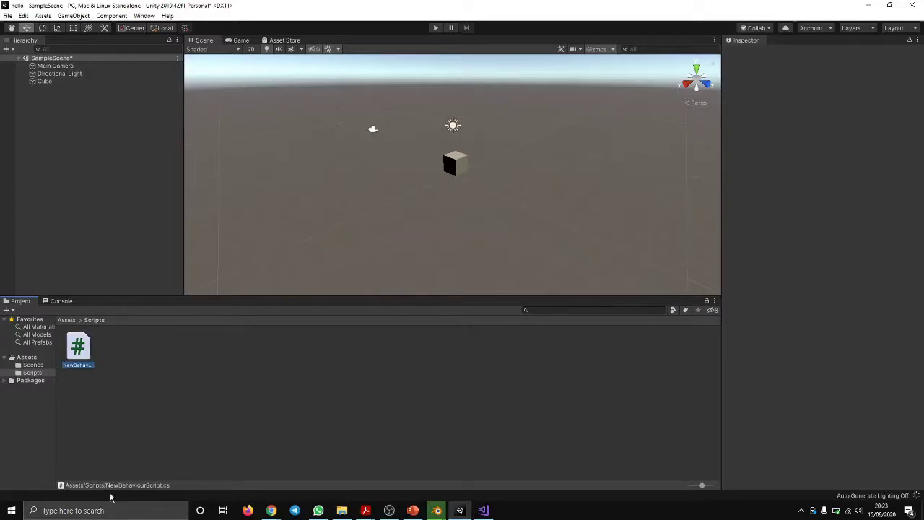
left_click(155, 488)
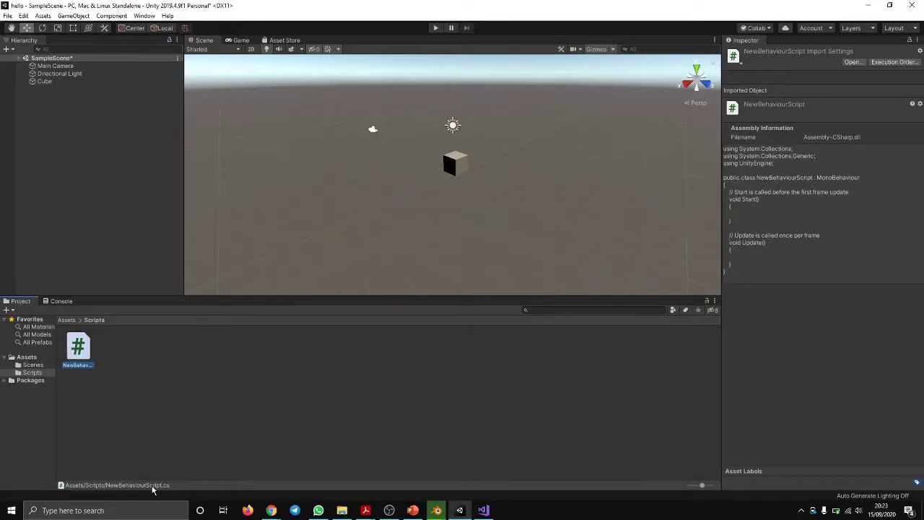
Step: Open NewBehaviourScript.cs in Visual Studio, close BaseInput.cs, and zoom the editor
double_click(81, 353)
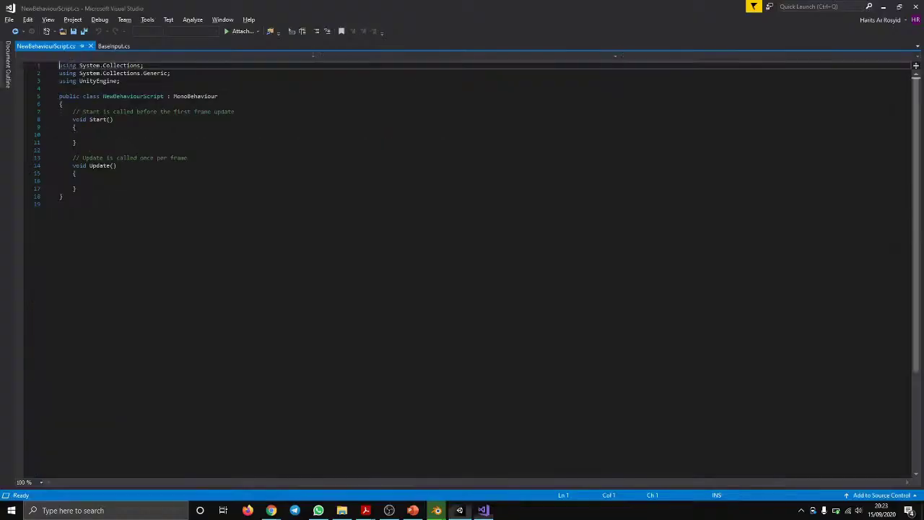
left_click(146, 46)
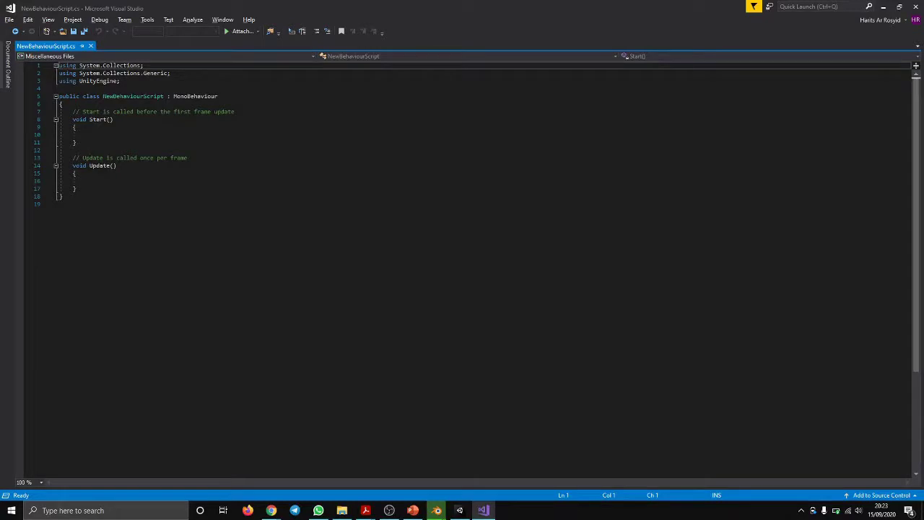
scroll(141, 142, "up", 5, "ctrl")
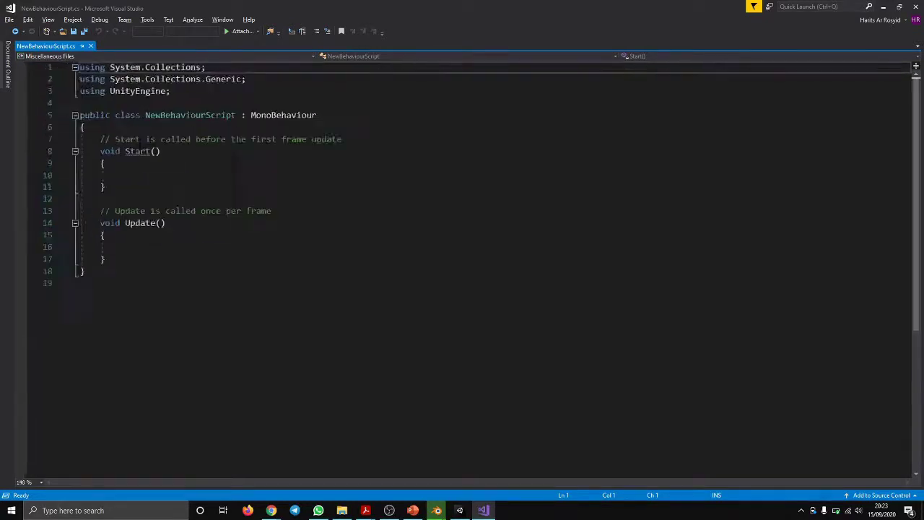
scroll(140, 142, "up", 1, "ctrl")
scroll(140, 142, "up", 1, "ctrl")
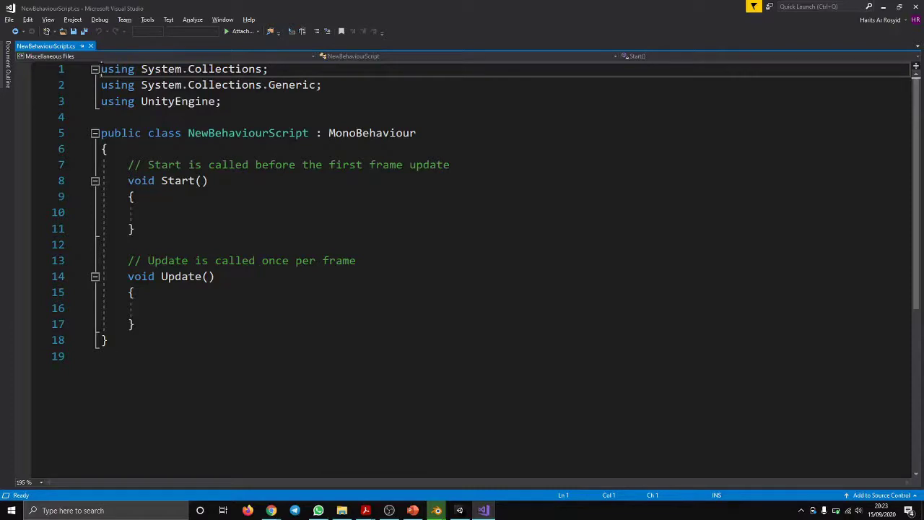
Step: Highlight the whole script, then the three using lines and the NewBehaviourScript class name
left_click_drag(101, 68, 135, 339)
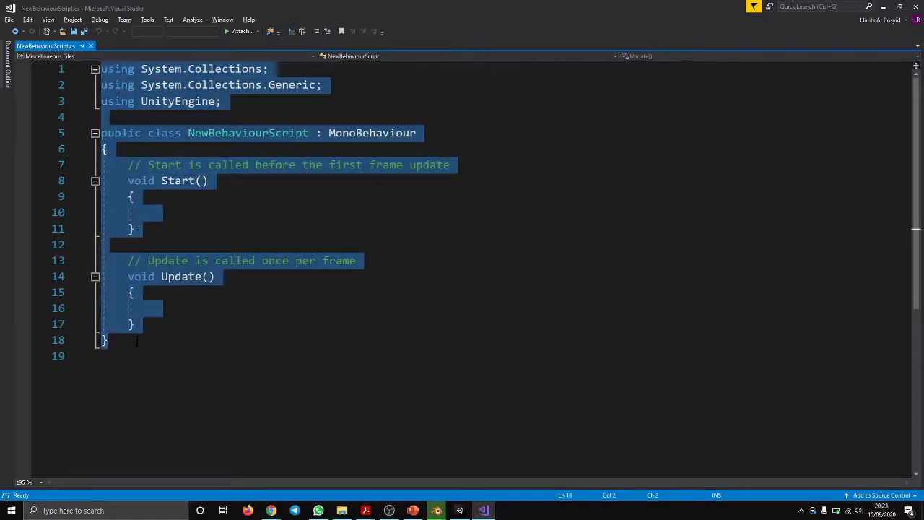
left_click(204, 101)
left_click_drag(105, 68, 224, 101)
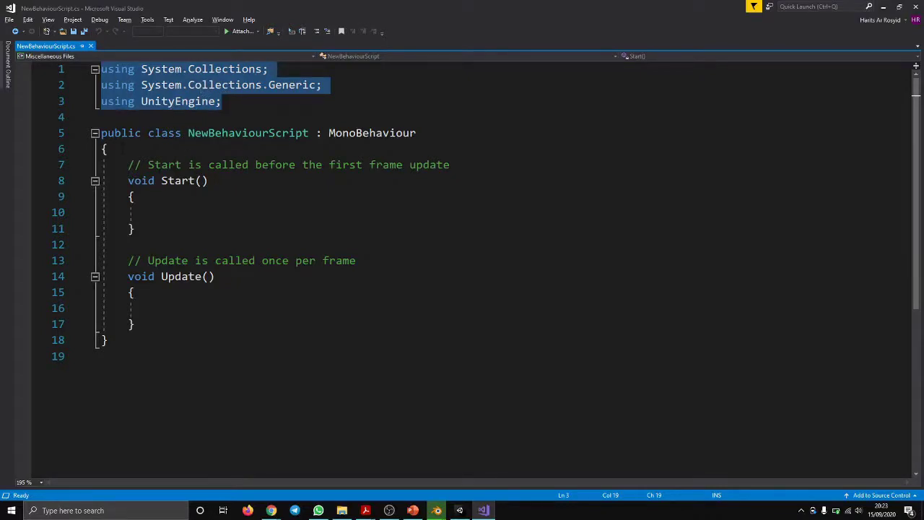
left_click_drag(188, 133, 309, 133)
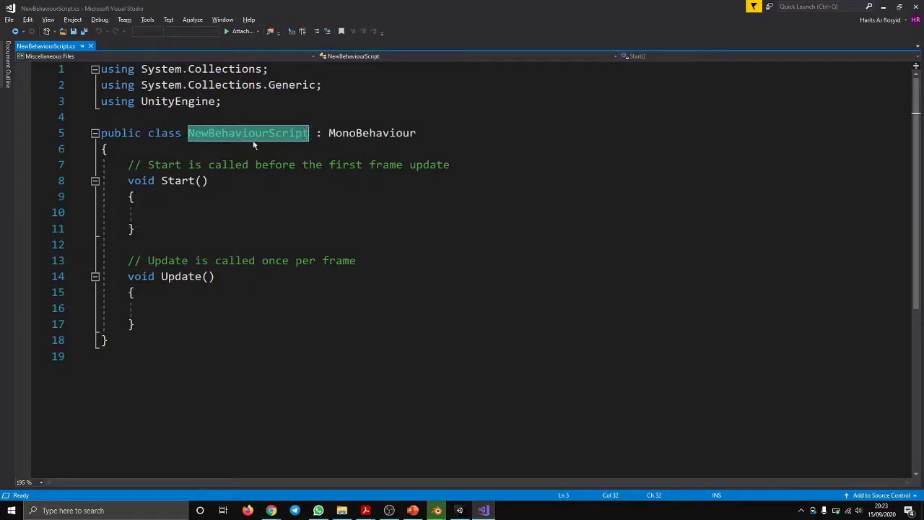
left_click(53, 46)
left_click(328, 133)
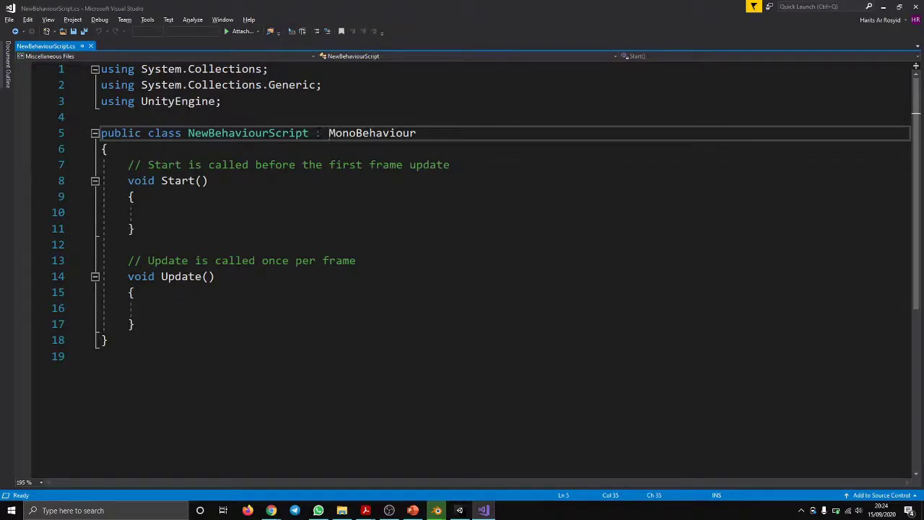
left_click_drag(189, 133, 416, 133)
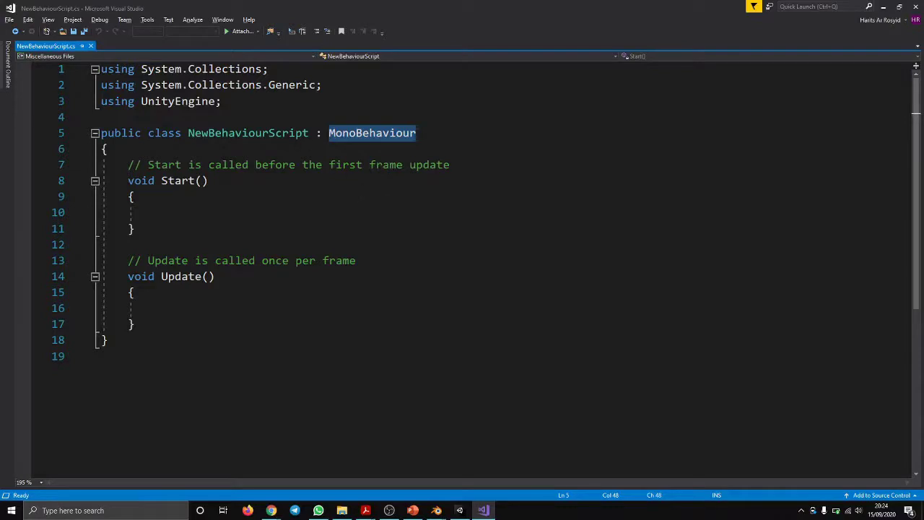
left_click(329, 132)
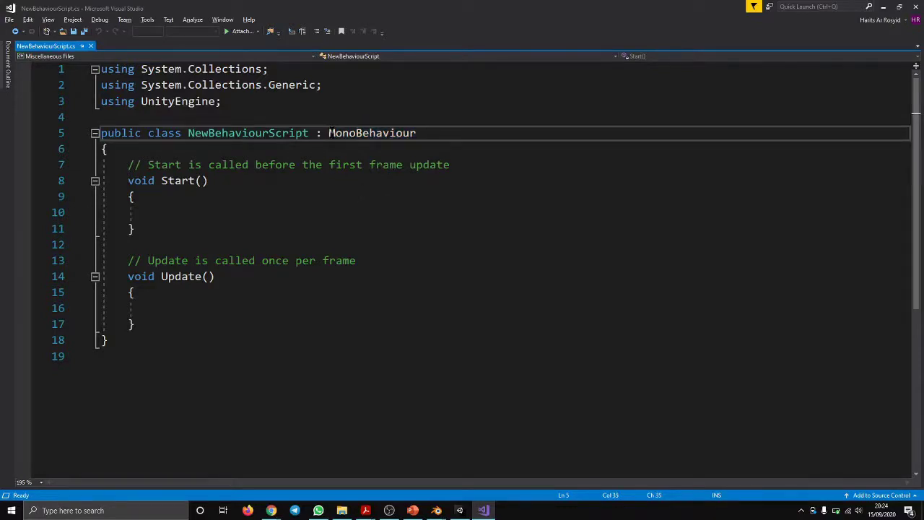
key("shift+End")
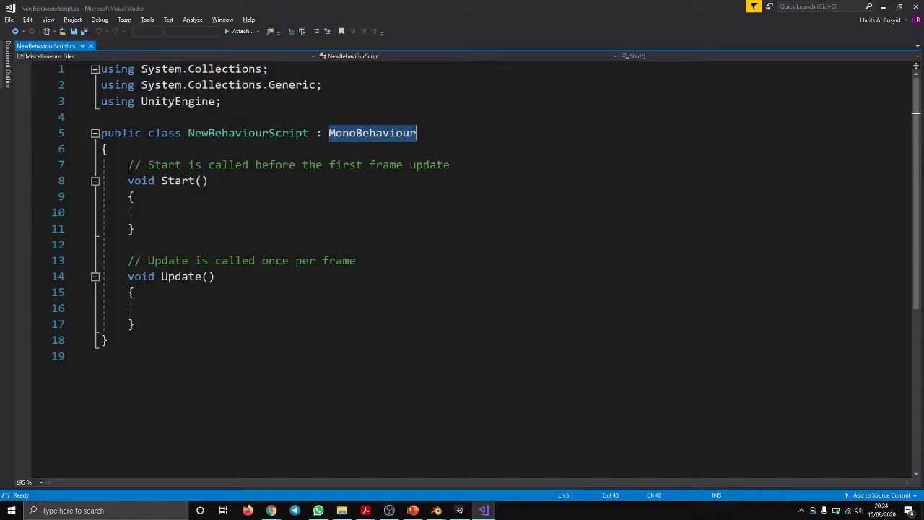
left_click(128, 164)
left_click_drag(128, 165, 159, 230)
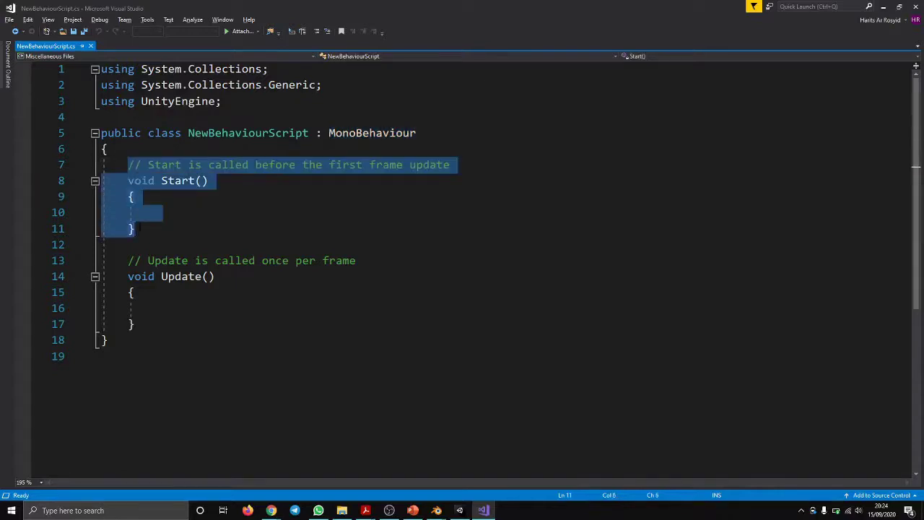
left_click_drag(128, 261, 136, 325)
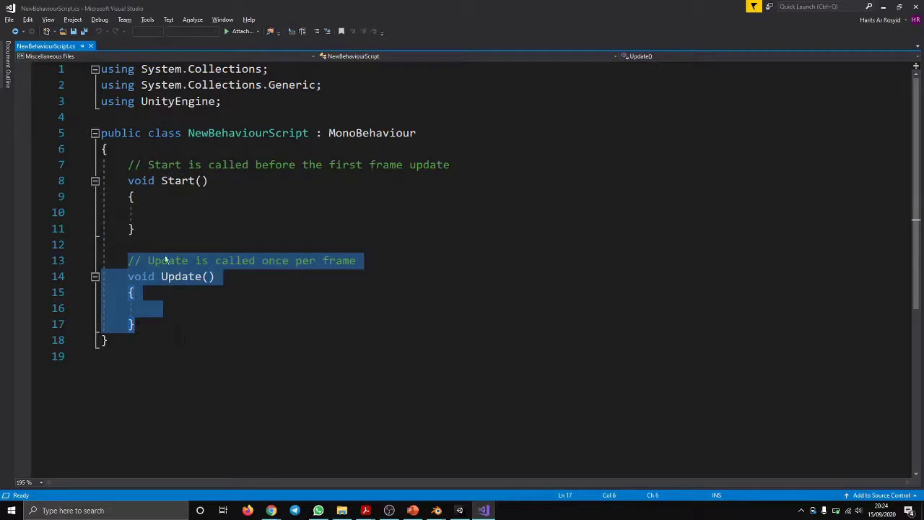
left_click(155, 212)
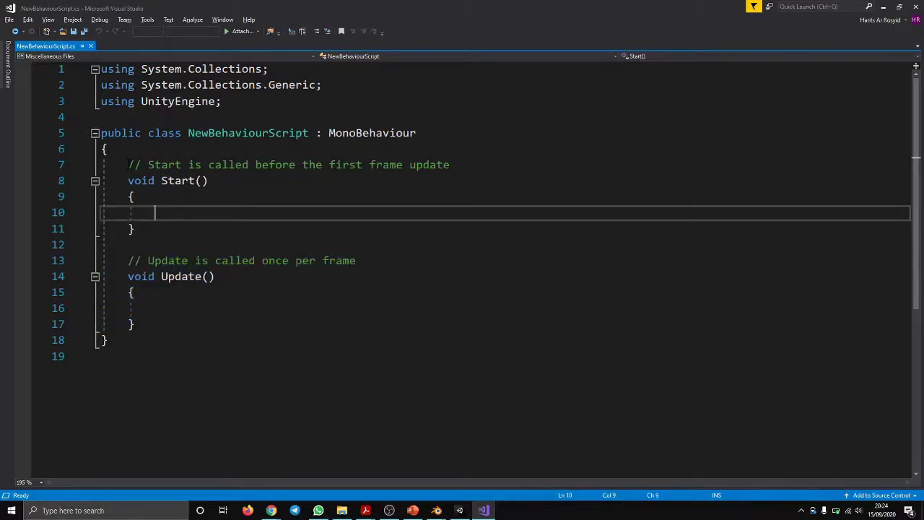
Step: Highlight the Start method and the 'called once per frame' comment, then move into Update's body
left_click_drag(128, 163, 151, 226)
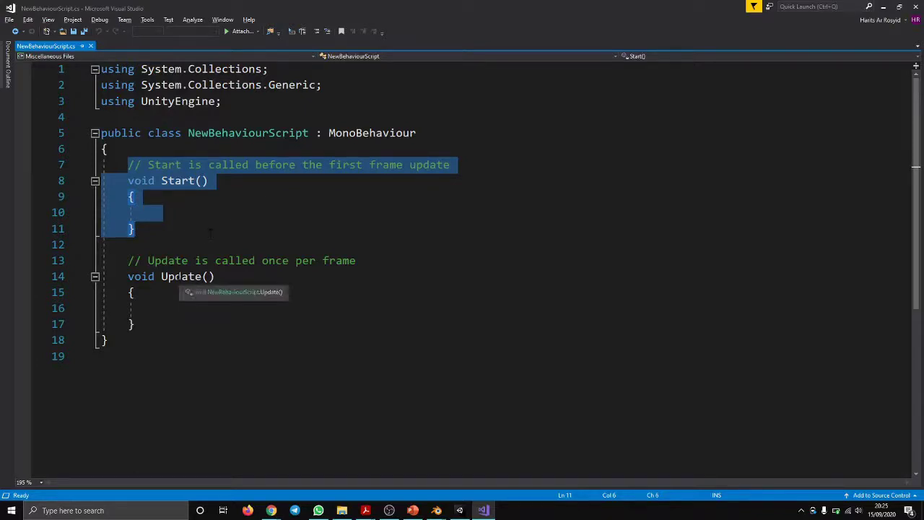
left_click_drag(215, 261, 357, 261)
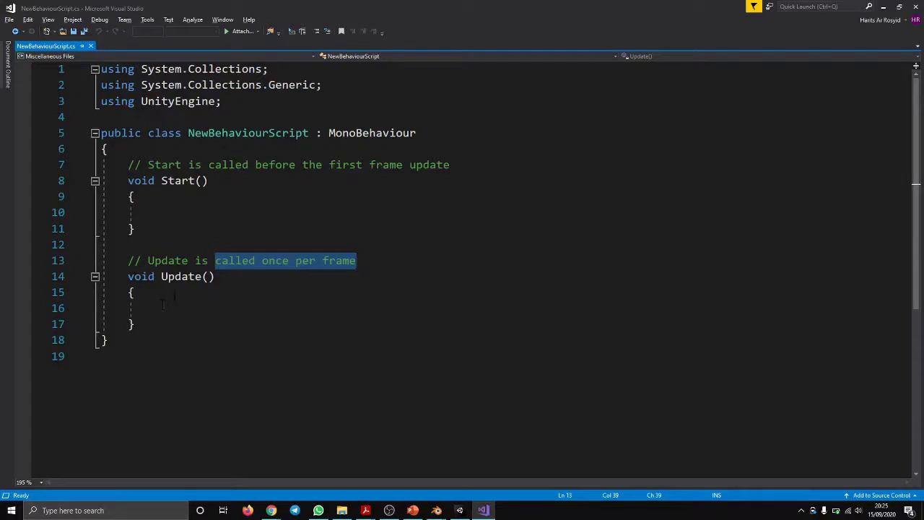
left_click(246, 293)
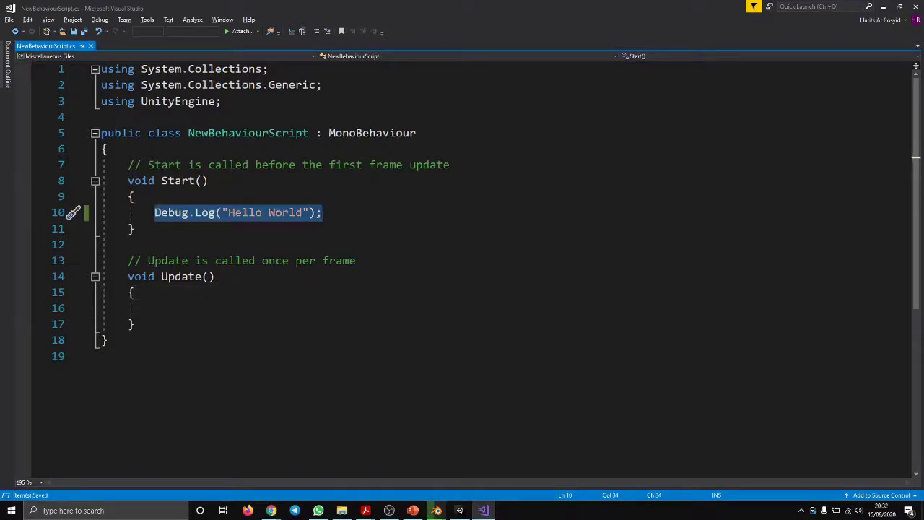
Step: Extend the log message to 'Hello World my name is' followed by the author's name
left_click(228, 212)
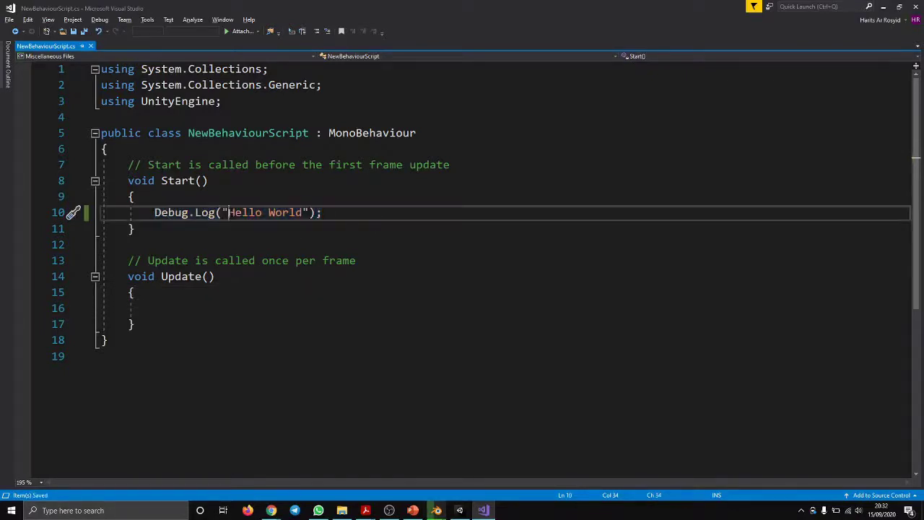
left_click_drag(155, 212, 322, 212)
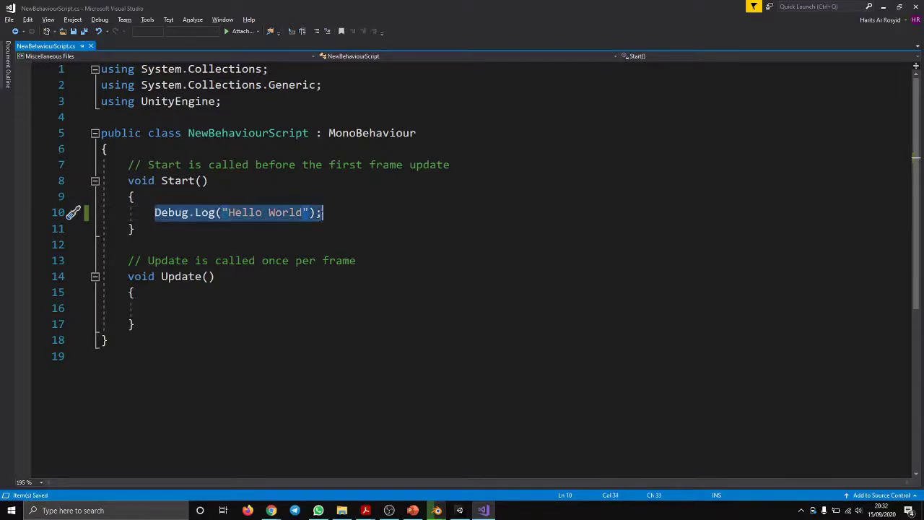
left_click(235, 212)
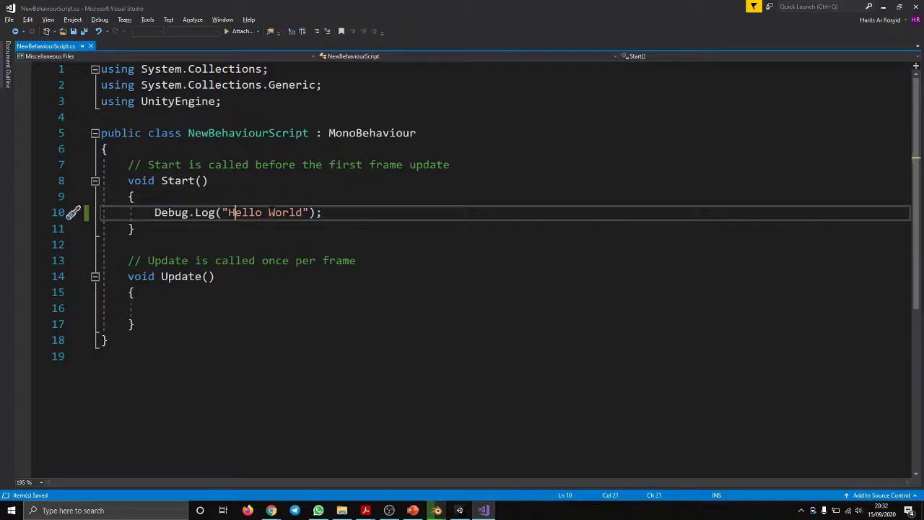
left_click(303, 213)
type("m")
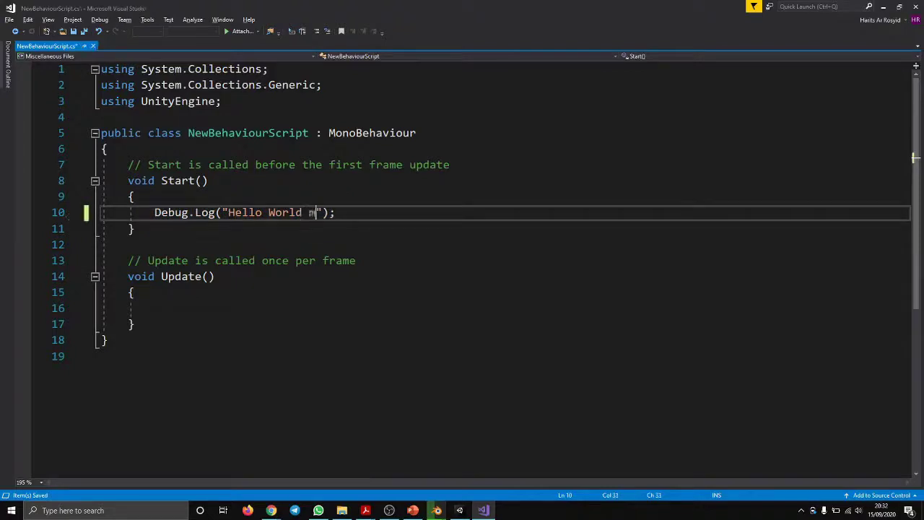
type("y name oi")
key("BackSpace")
key("BackSpace")
type("i")
type("s Harits")
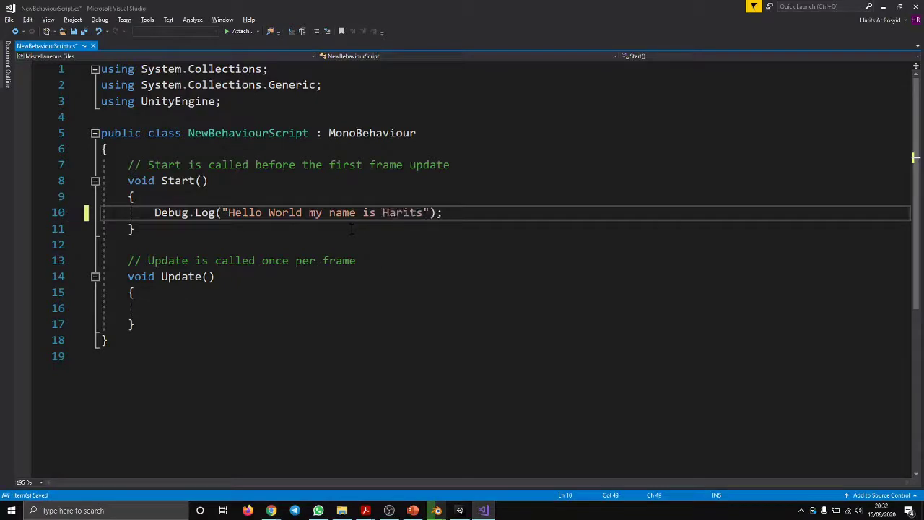
Step: Save the script with Ctrl+S and return to the Unity editor
key("End")
key("ctrl+s")
left_click(437, 510)
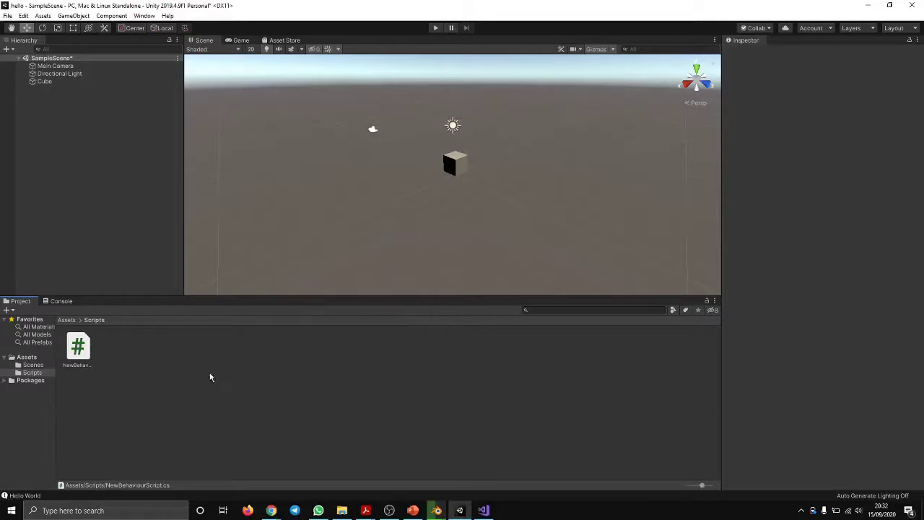
Step: Check the Console, preview NewBehaviourScript's updated code, and select the Cube
left_click(60, 301)
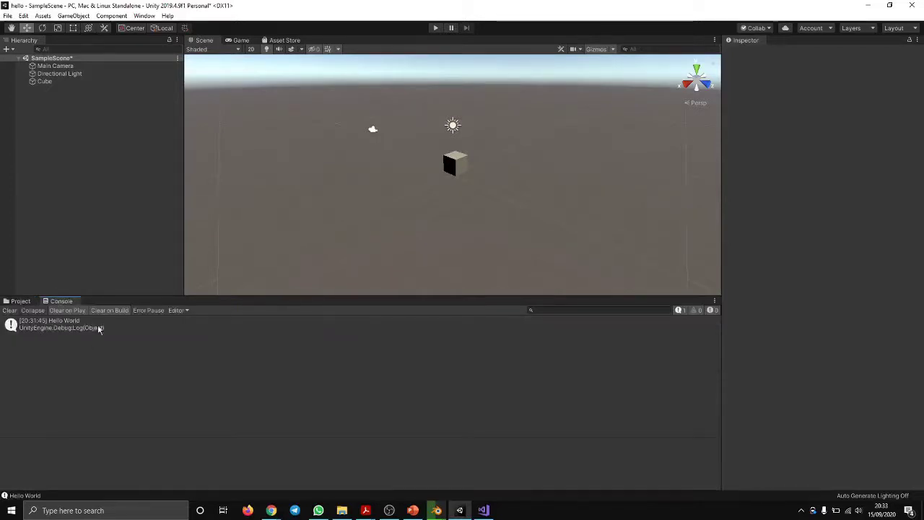
left_click(19, 301)
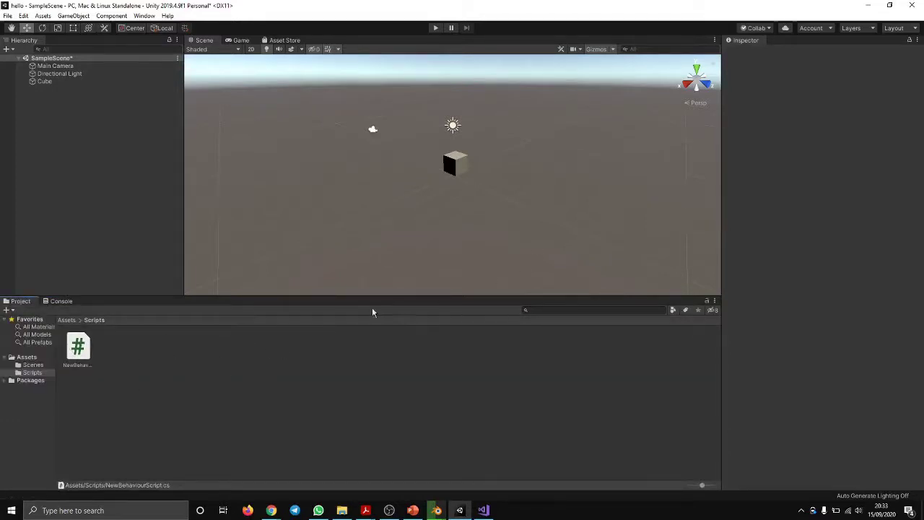
left_click(76, 350)
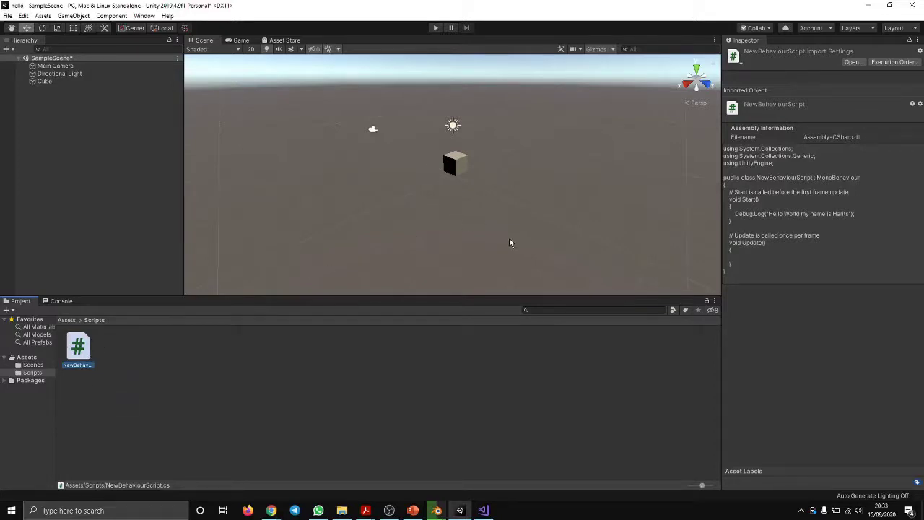
left_click(458, 169)
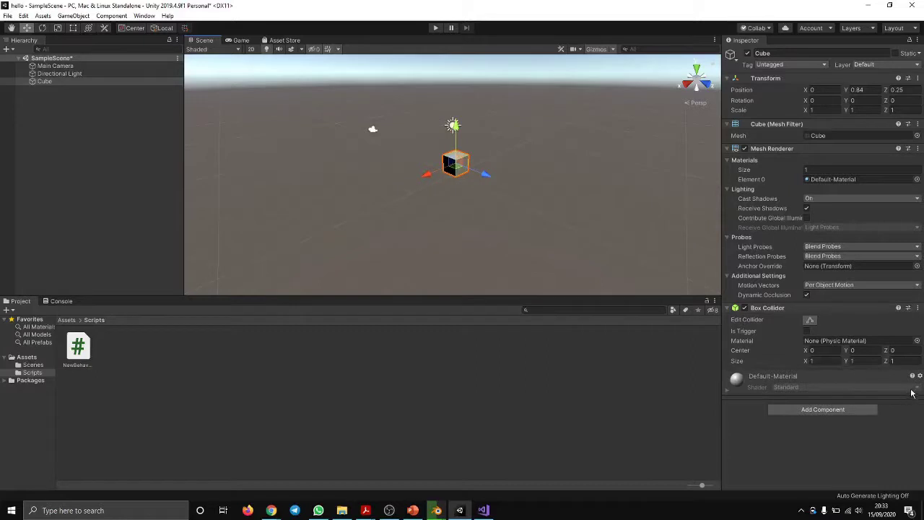
Step: Add the New Behaviour Script component to the Cube from Add Component > Scripts
left_click(843, 410)
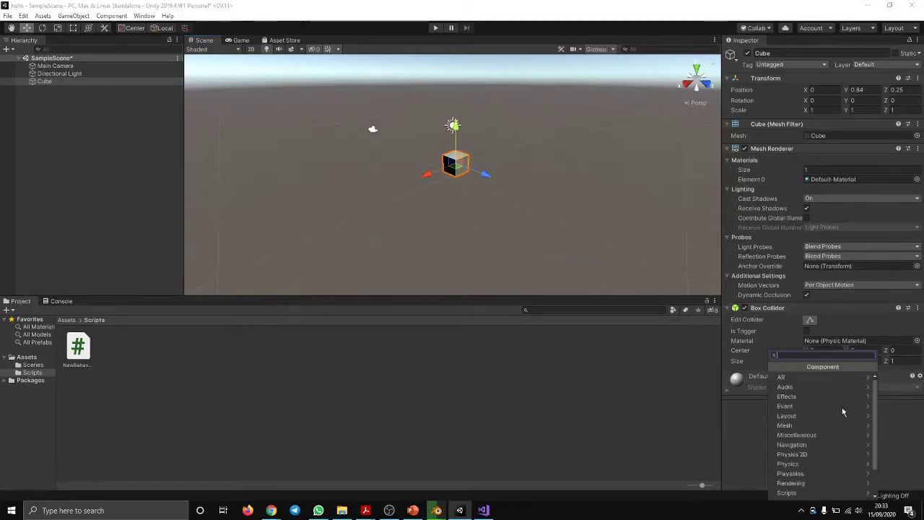
left_click(839, 496)
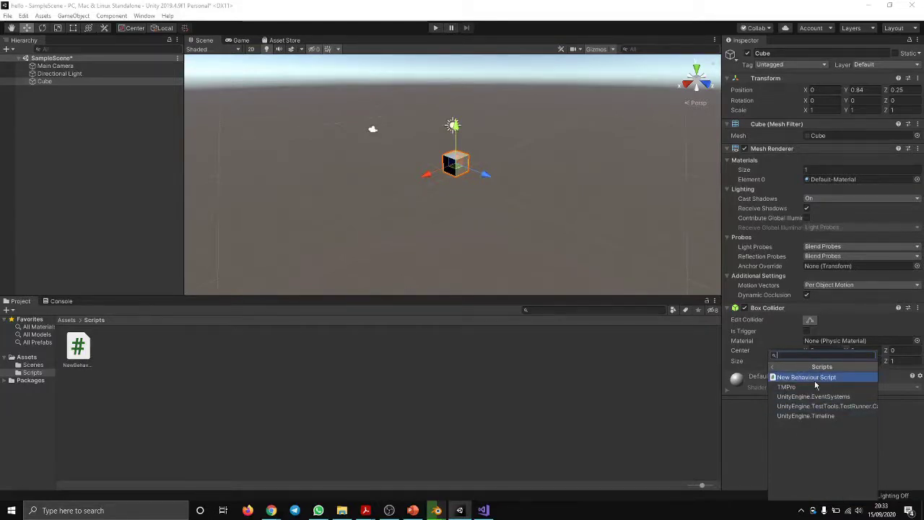
left_click(773, 367)
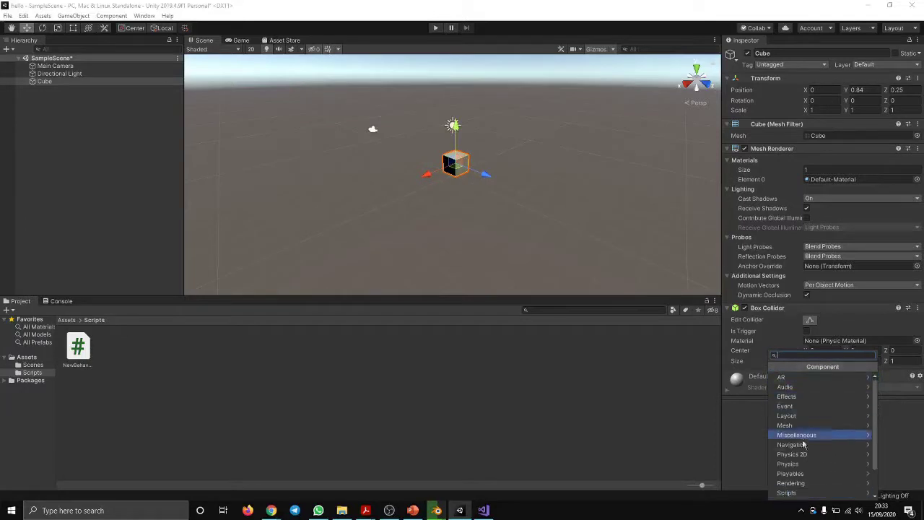
left_click(805, 493)
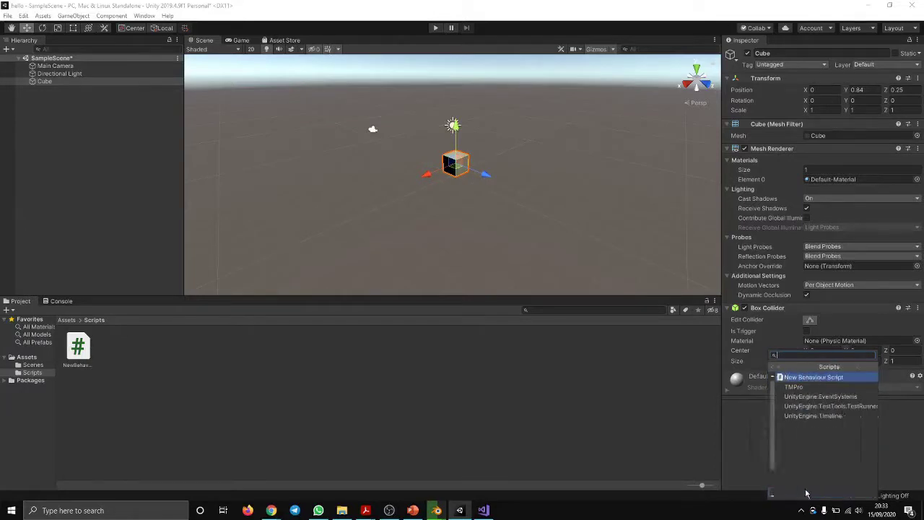
left_click(821, 377)
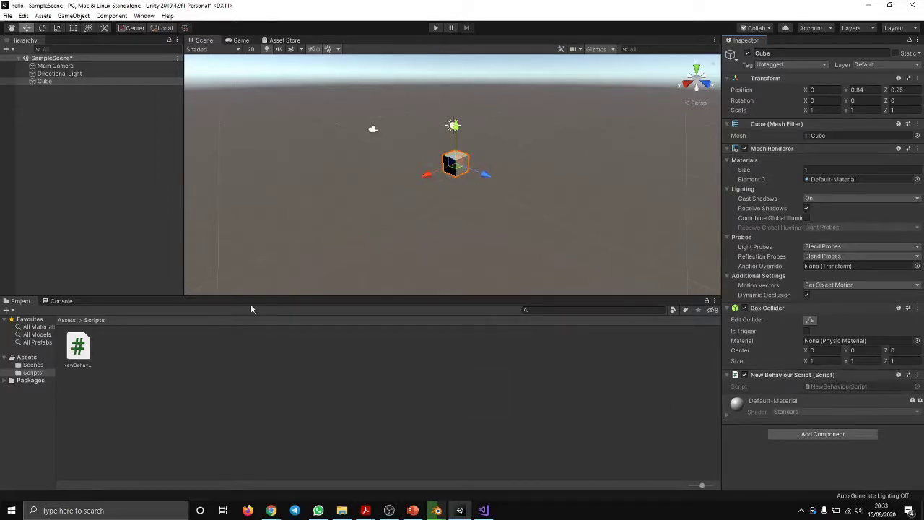
Step: Show the Console, then play and stop the scene to see the Hello World greeting logged
left_click(64, 302)
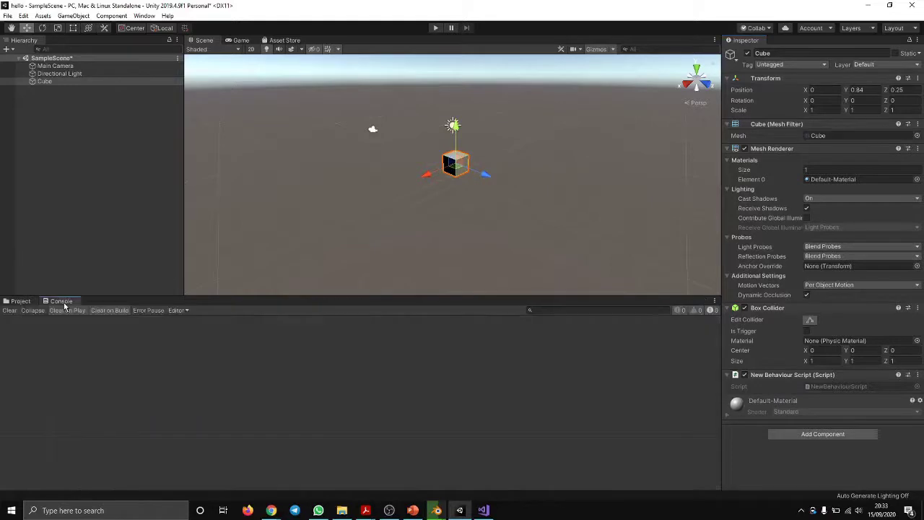
left_click(436, 29)
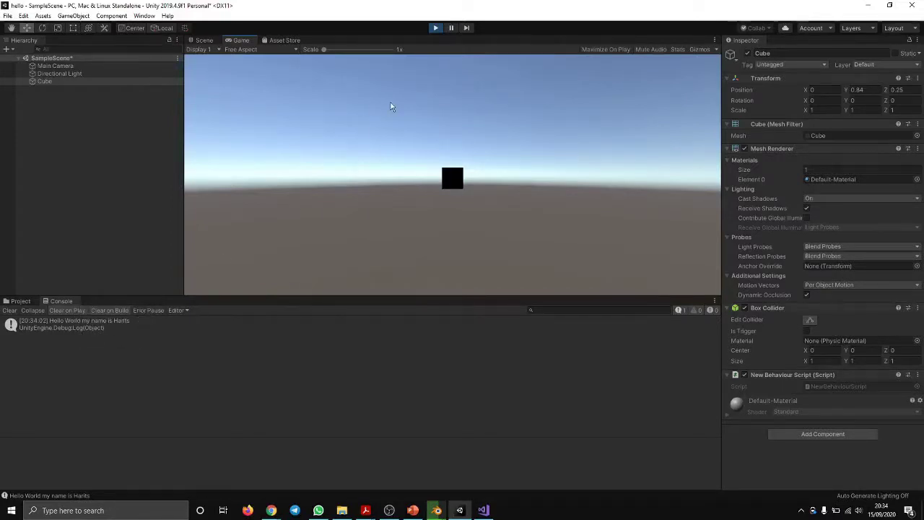
left_click(436, 28)
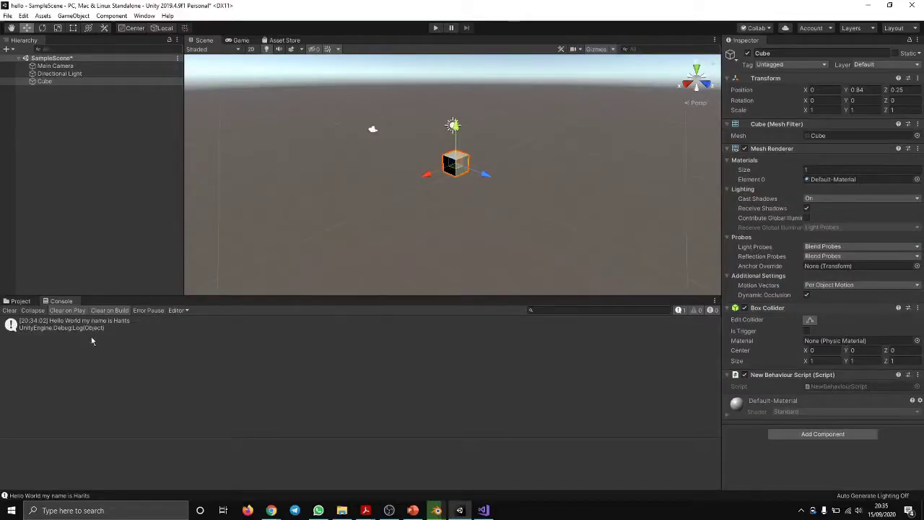
left_click(481, 511)
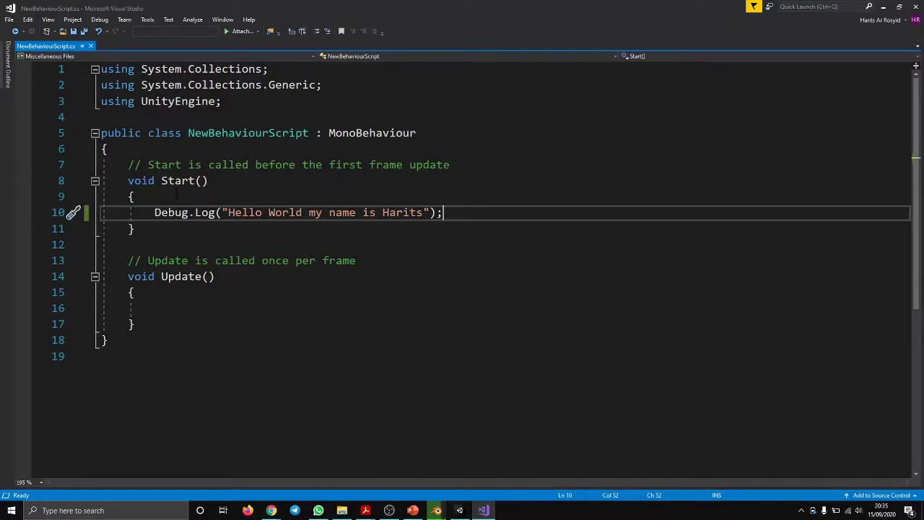
key("alt+Tab")
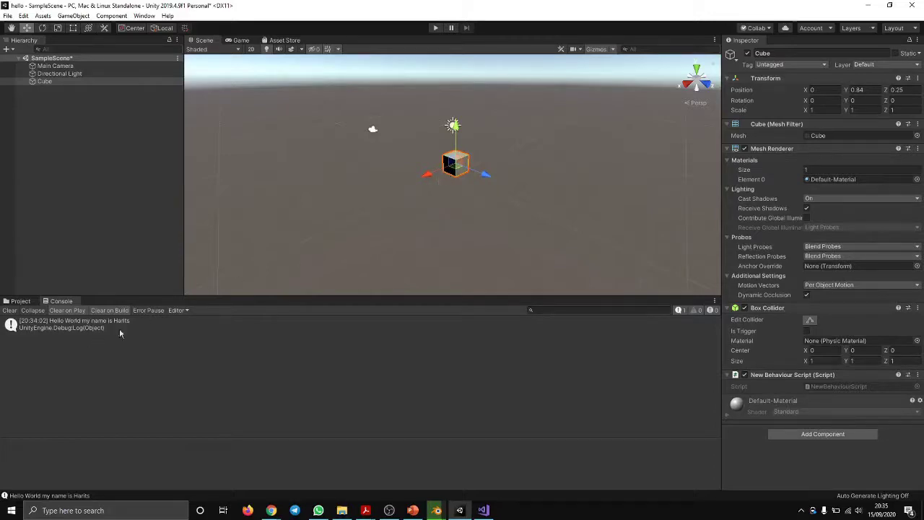
Step: Cut the Debug.Log statement out of Start and paste it into Update
key("alt")
key("alt+Tab")
key("Home")
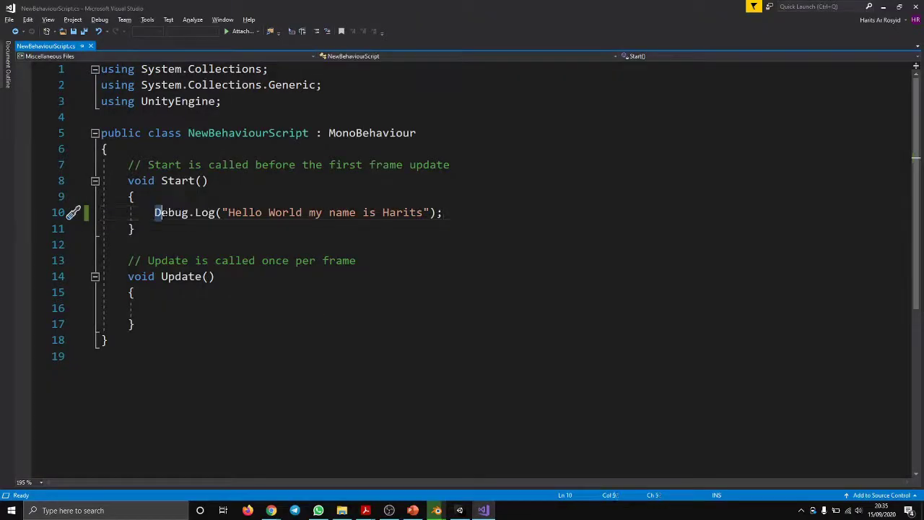
key("shift+End")
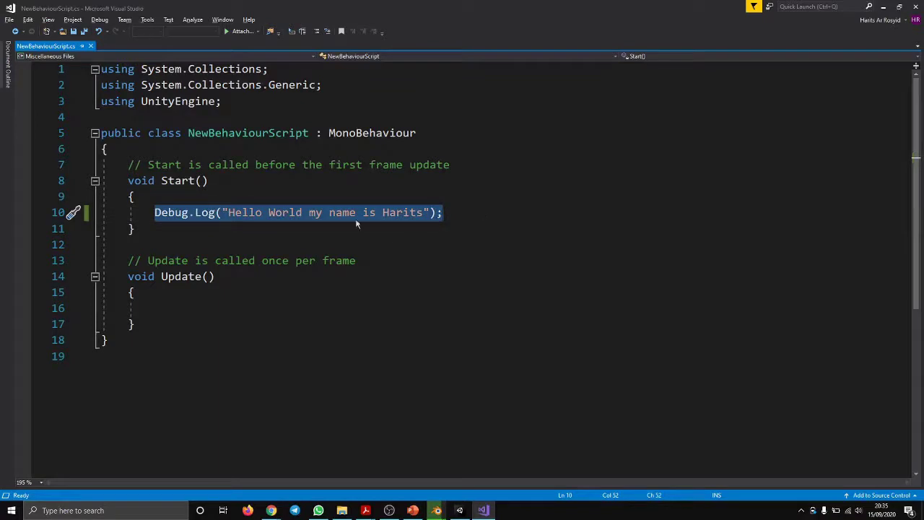
right_click(264, 212)
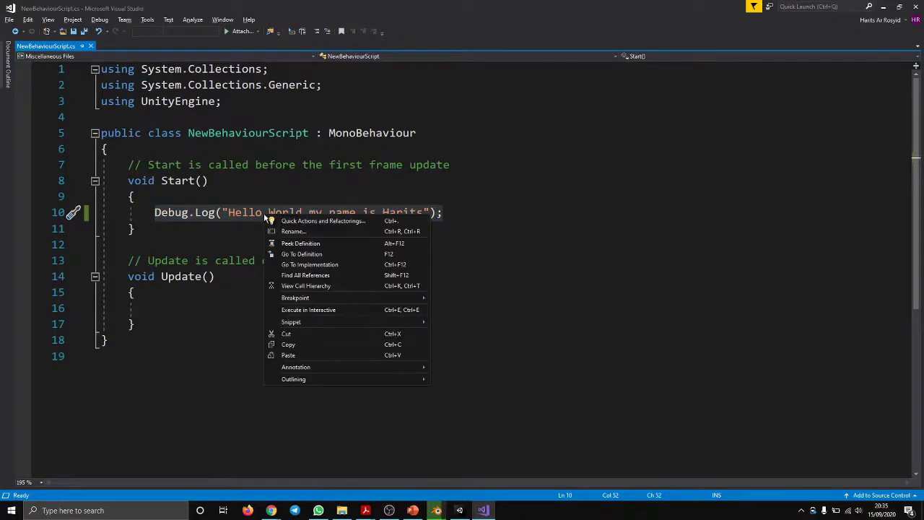
left_click(278, 334)
left_click(168, 309)
right_click(168, 309)
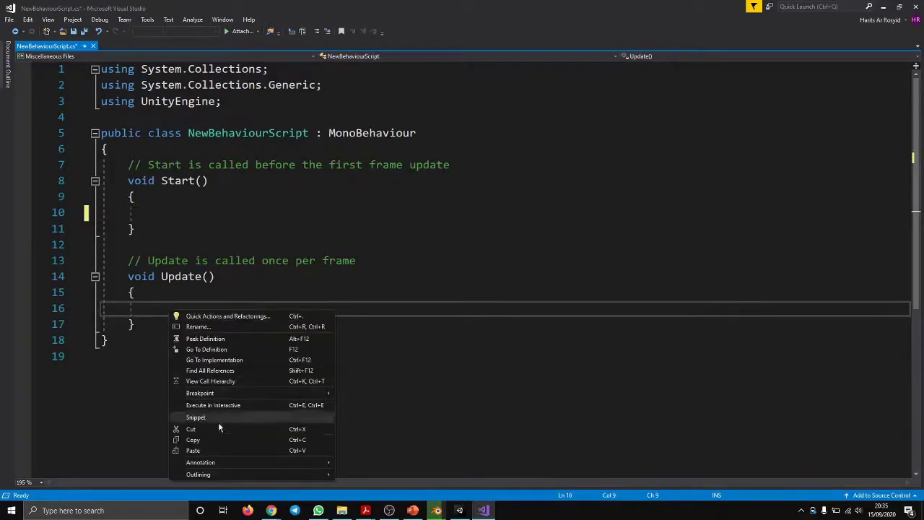
left_click(216, 447)
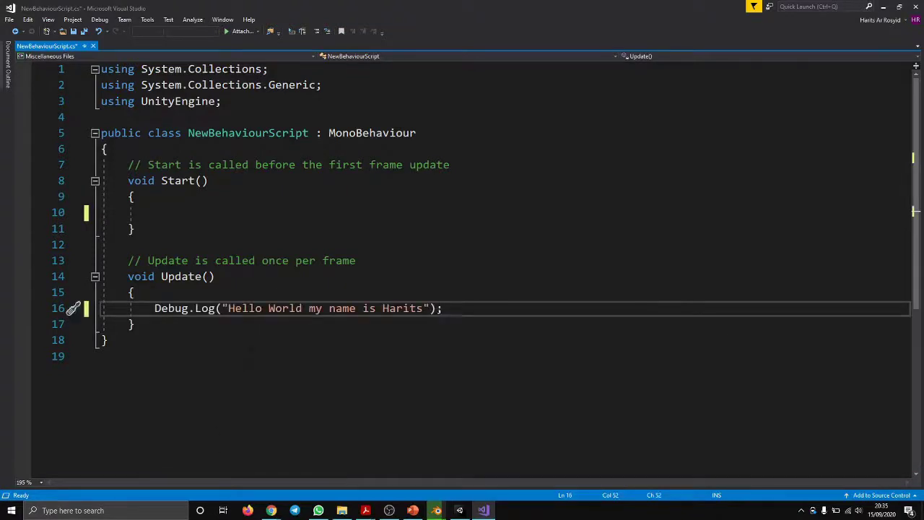
Step: Delete 'Hello World my name is ' so only the name is logged, and save the script
left_click(229, 309)
left_click_drag(229, 308, 382, 309)
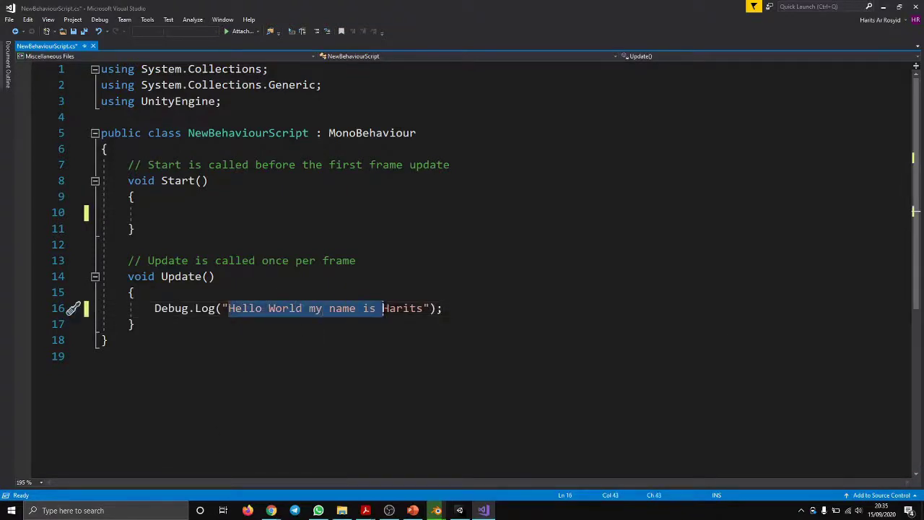
key("BackSpace")
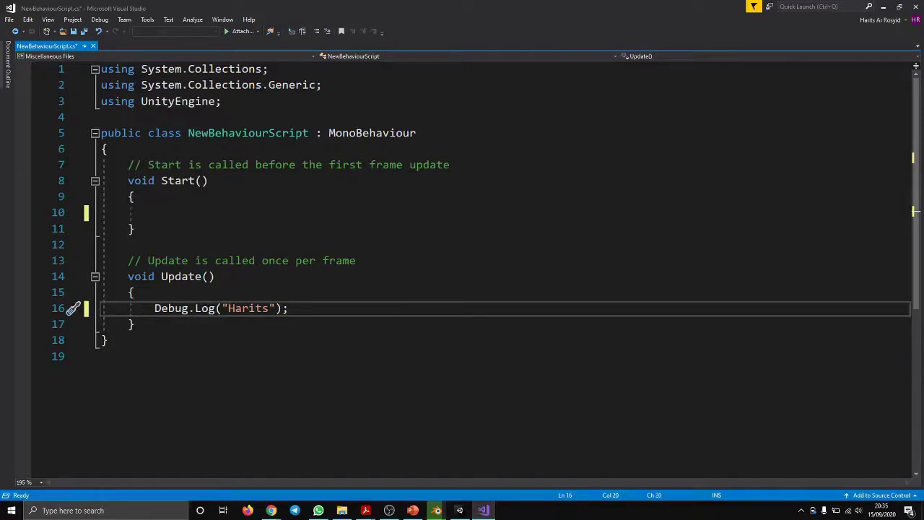
key("ctrl+s")
key("alt+Tab")
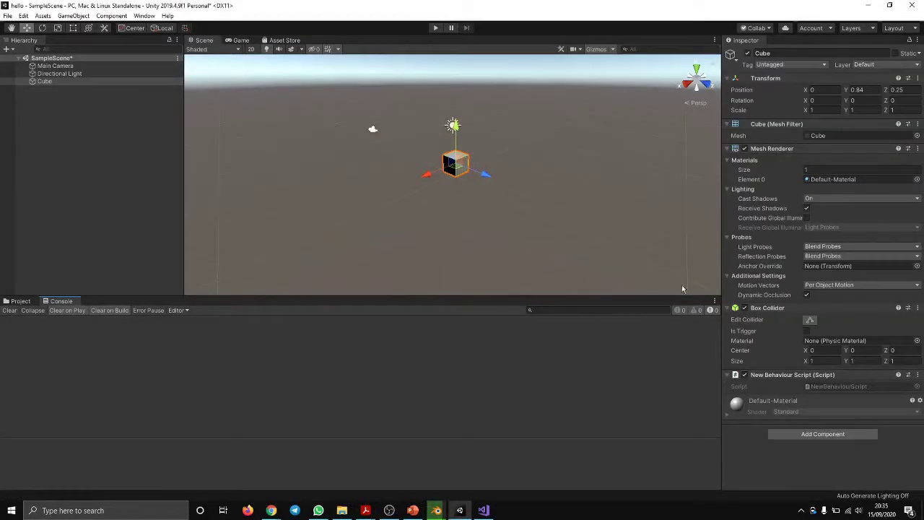
Step: Play and stop the scene, clear the Console, and check the Cube's New Behaviour Script component
left_click(435, 29)
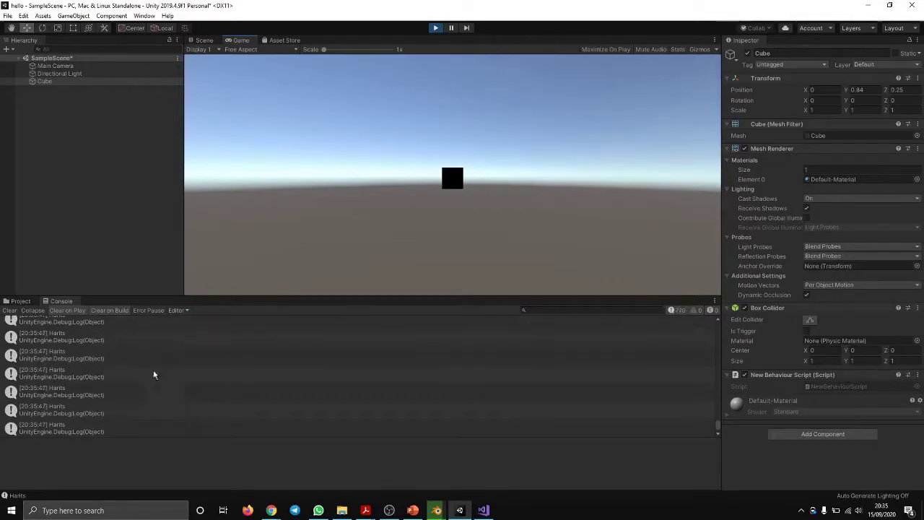
left_click(436, 29)
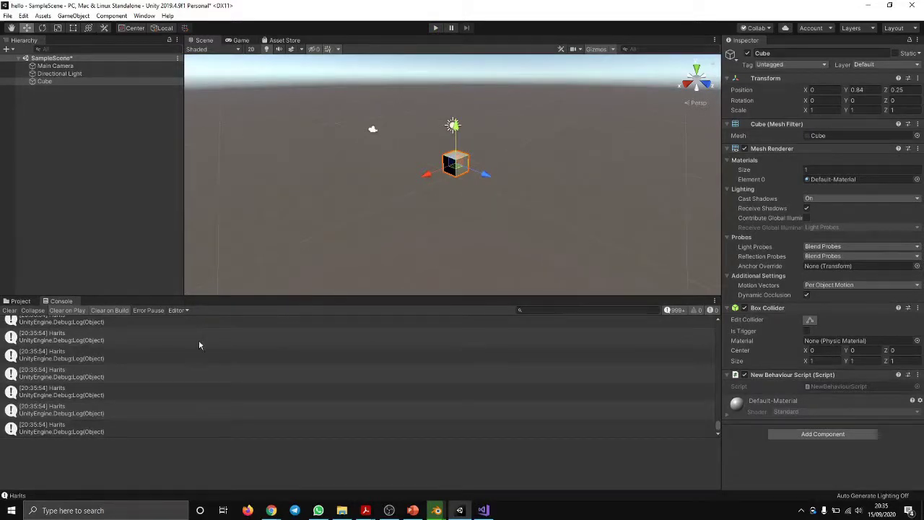
left_click(15, 311)
left_click(20, 301)
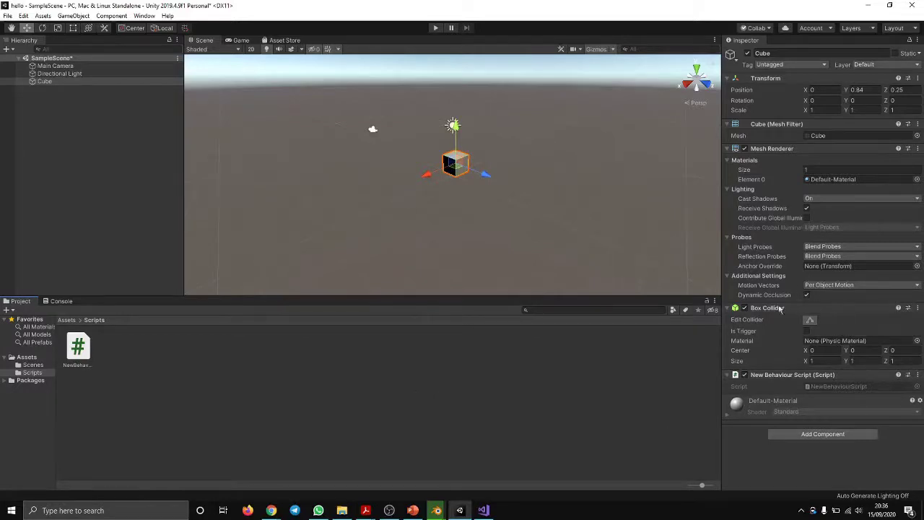
left_click(768, 393)
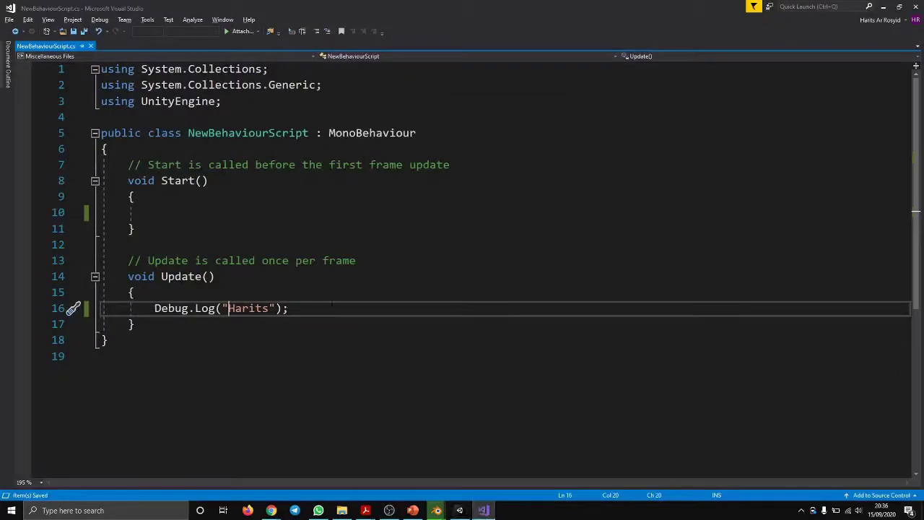
Step: Declare a 'public string nama;' field at the top of the class body
left_click(354, 153)
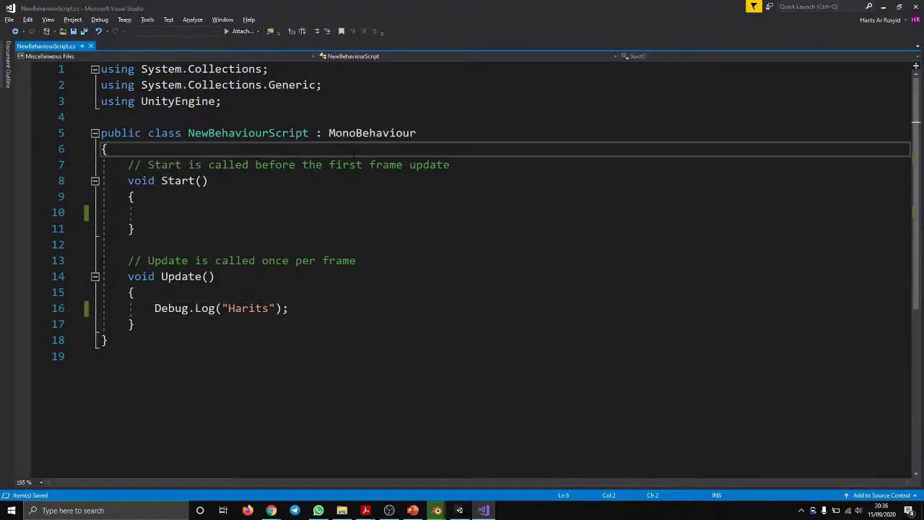
key("Return")
type("p")
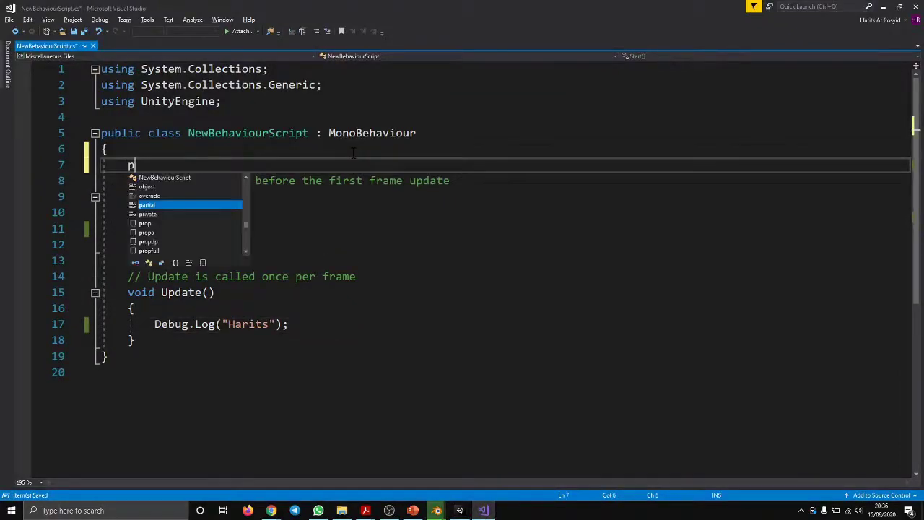
type("ublic ")
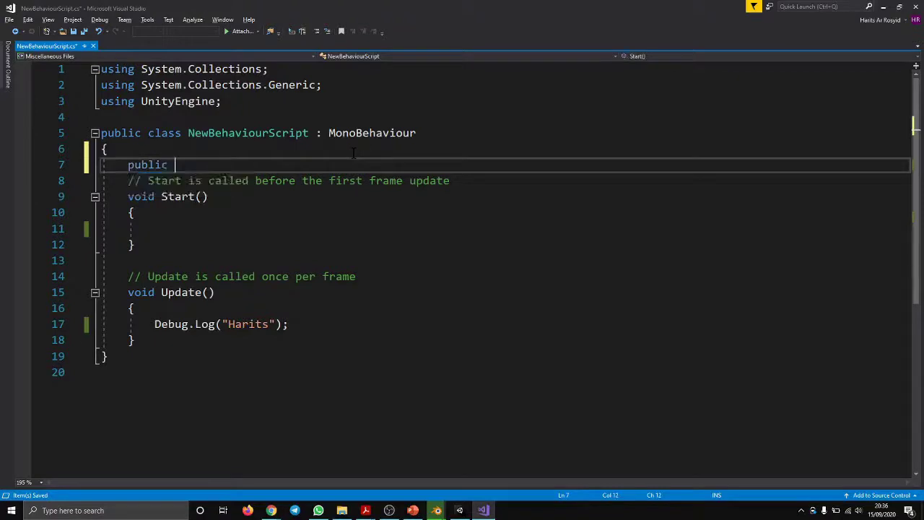
type("Sy")
key("BackSpace")
key("BackSpace")
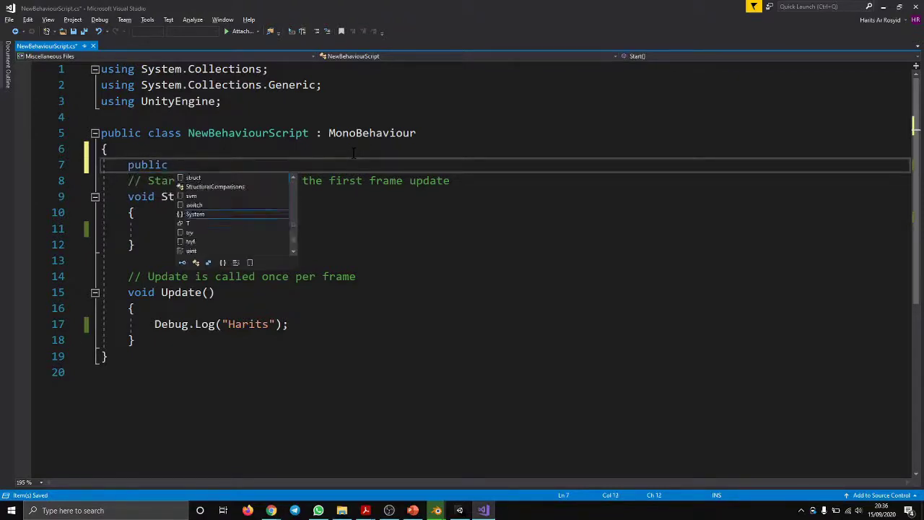
type("Stra")
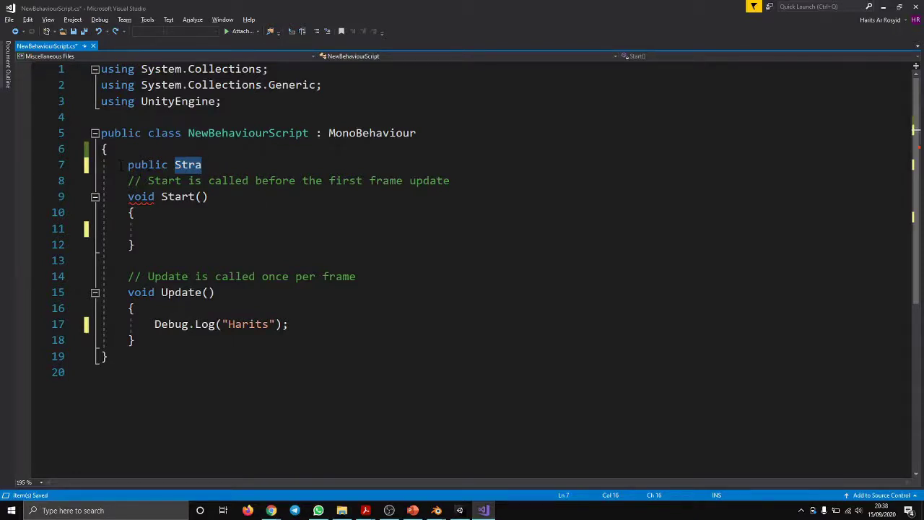
left_click_drag(128, 164, 202, 165)
type("string")
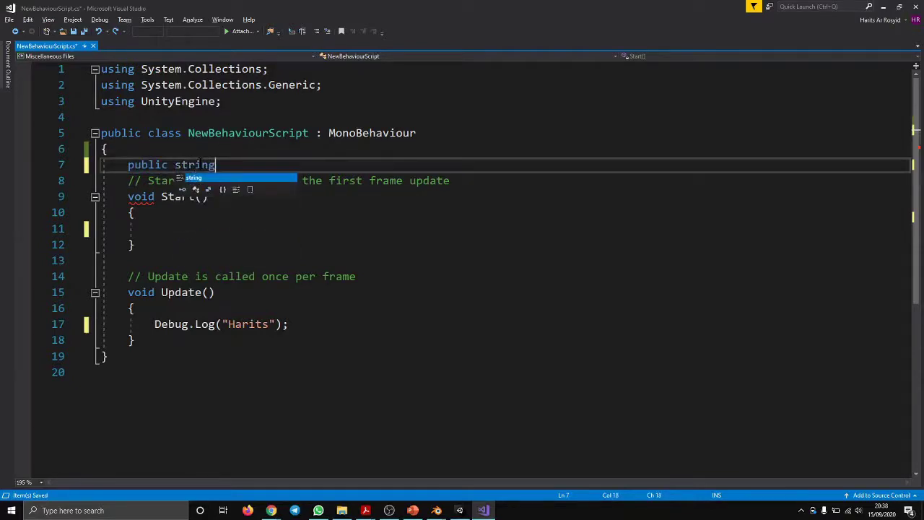
type(" nama")
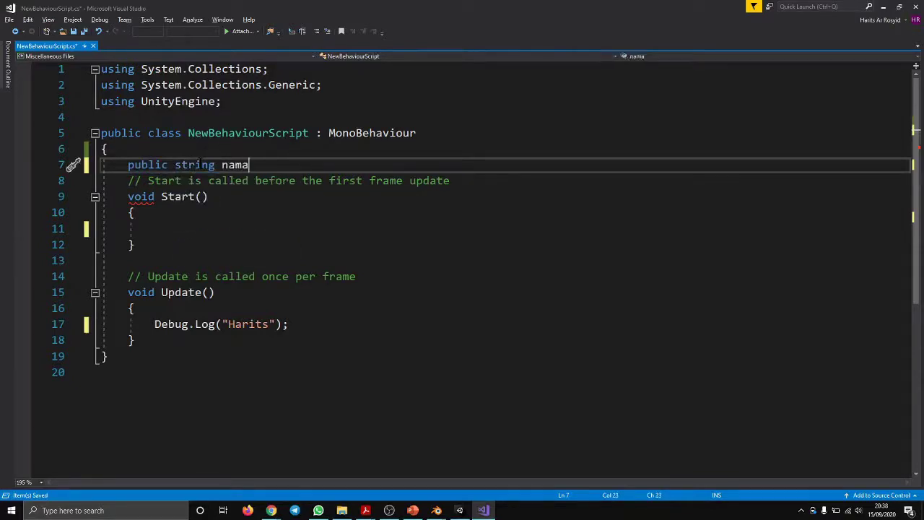
type(";")
Step: Move the Debug.Log from Update into Start as "Selamat Datang " + nama, and save
left_click(154, 324)
key("shift+End")
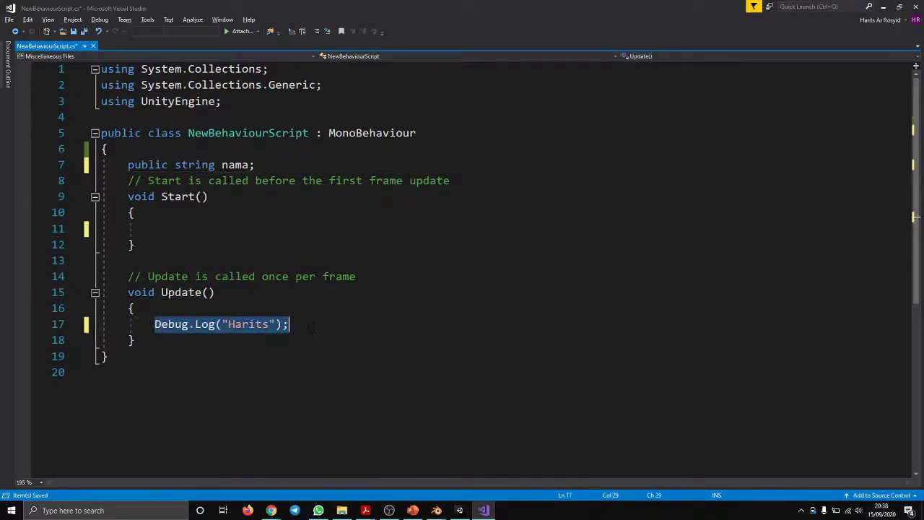
left_click_drag(213, 324, 186, 232)
left_click(231, 228)
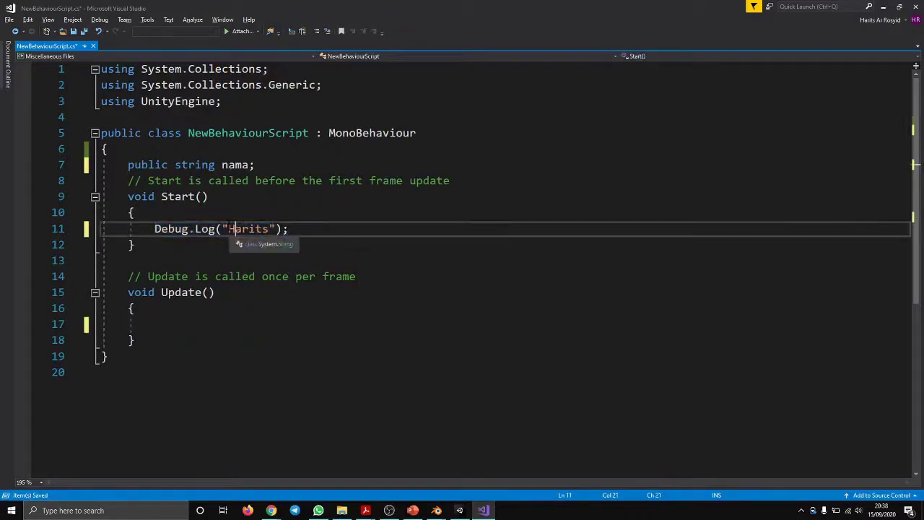
double_click(245, 228)
type("Selam")
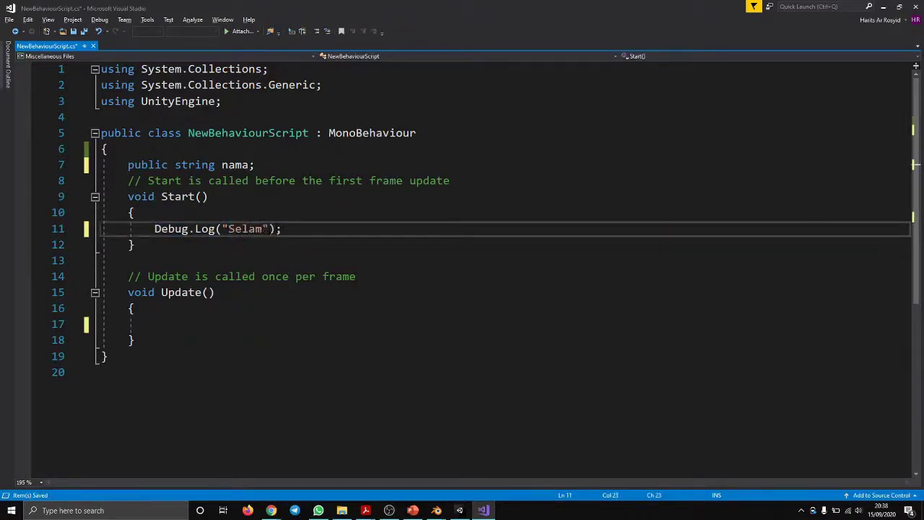
type("at Datang")
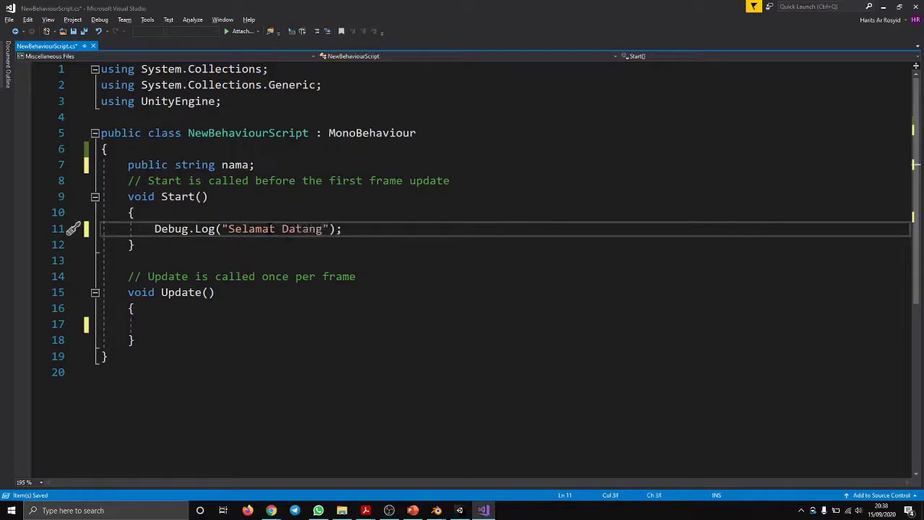
key("Right")
type("+")
type("nama")
key("Escape")
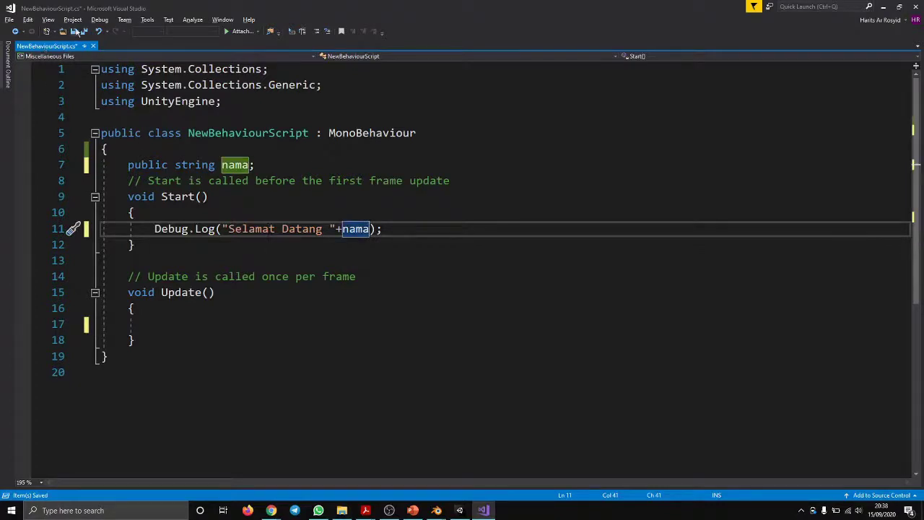
key("ctrl+s")
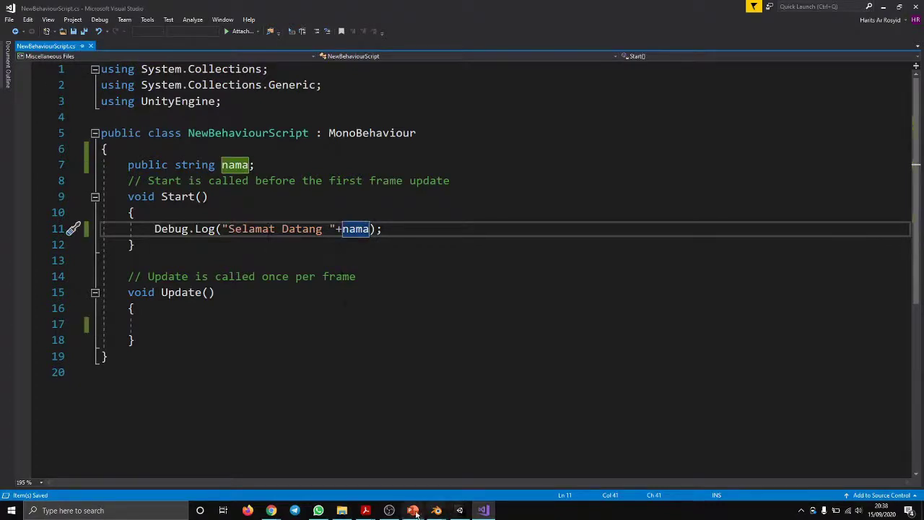
Step: Replace the Cube's Nama field value with the author's full name and clear the Console
left_click(436, 510)
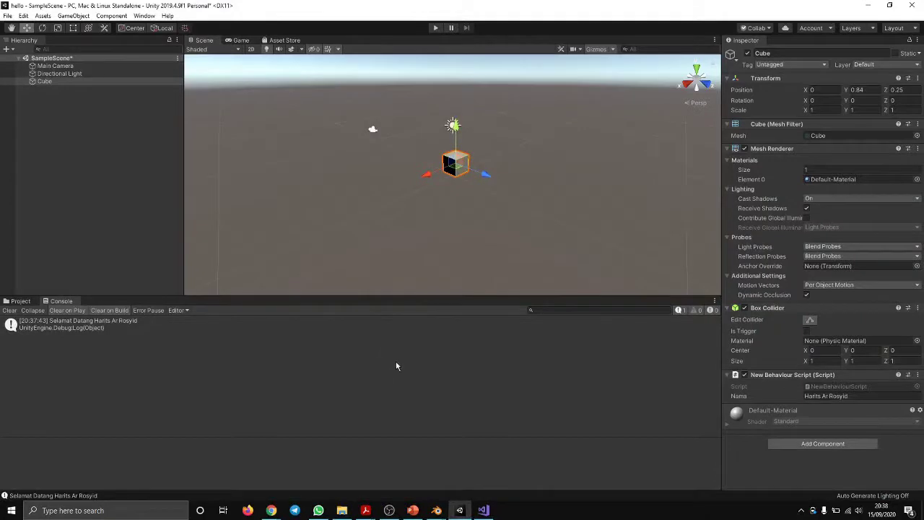
left_click(20, 301)
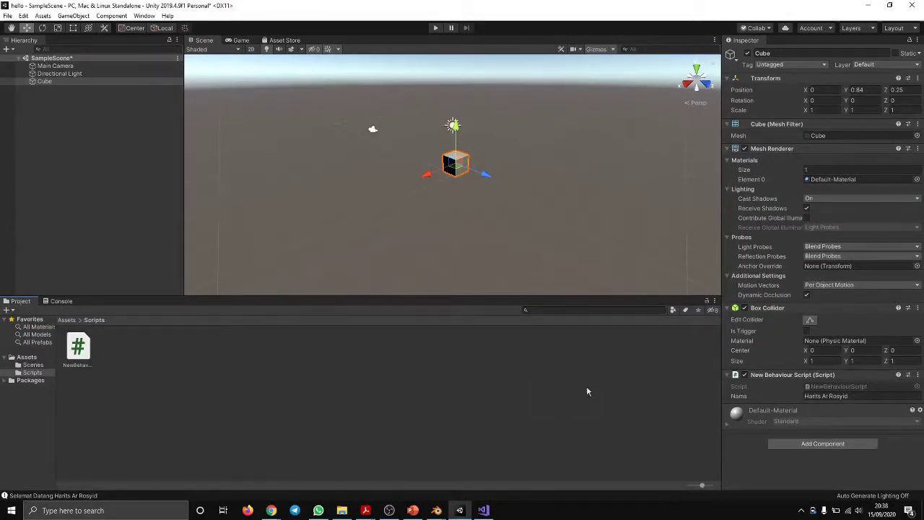
left_click(852, 396)
key("ctrl+a")
key("BackSpace")
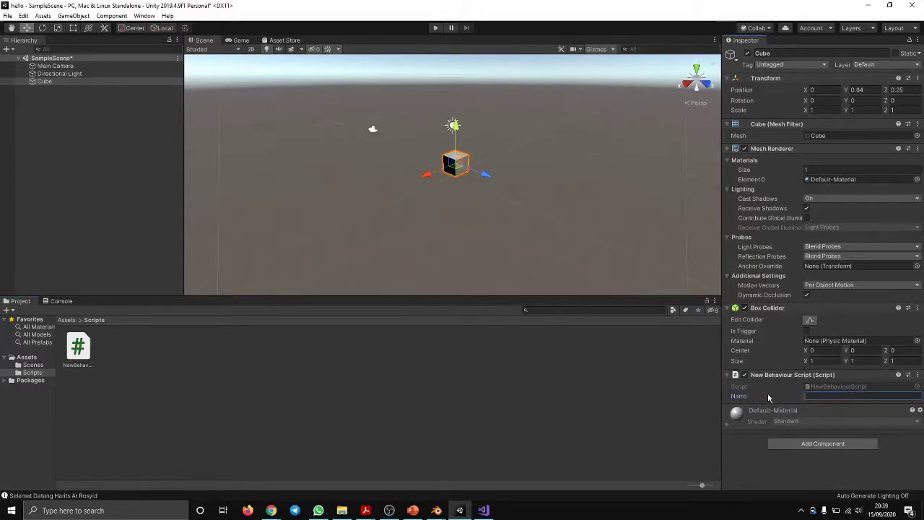
left_click(768, 393)
left_click(738, 399)
type("Harits Ar R")
type("osyid")
left_click(65, 302)
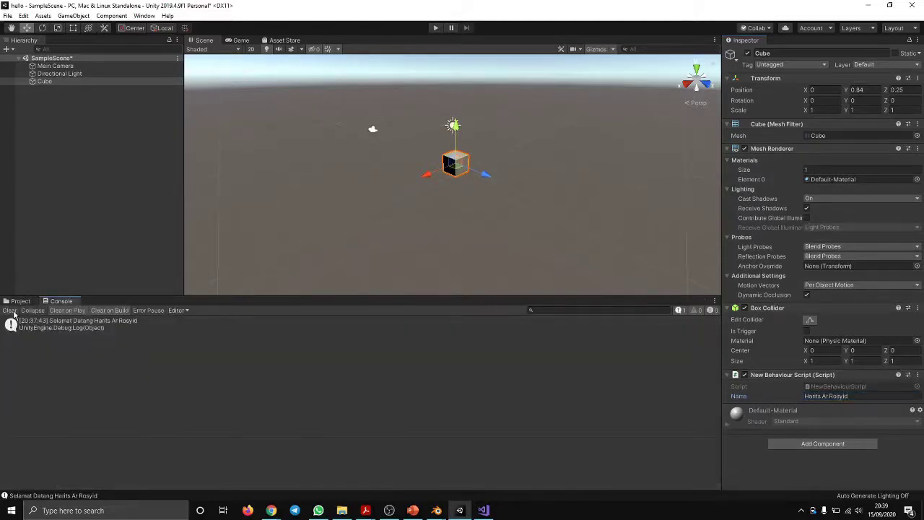
left_click(11, 311)
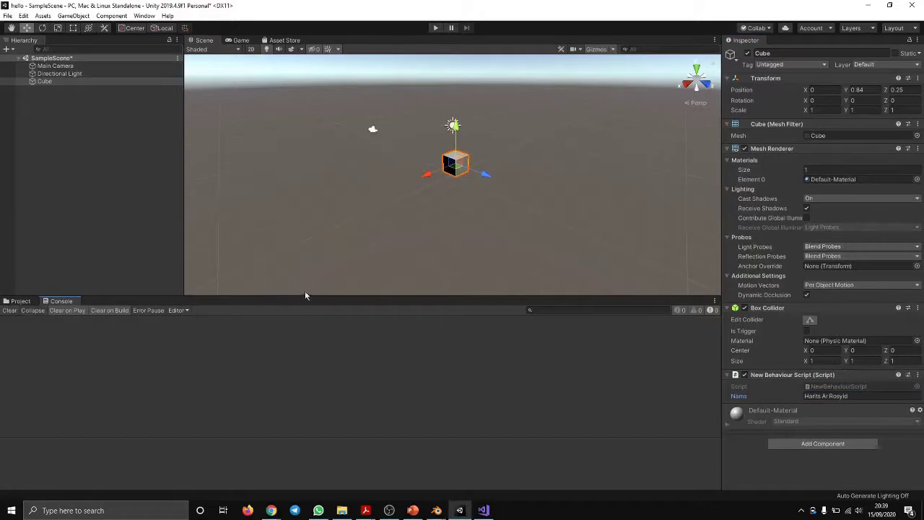
Step: Test-run the scene, enter a different name in Nama, and replay to see its greeting
left_click(435, 29)
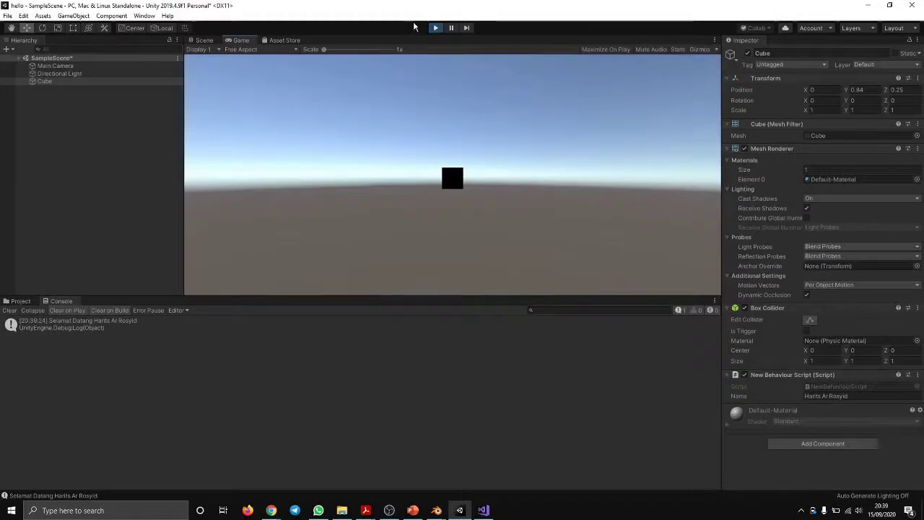
left_click(435, 29)
left_click(837, 397)
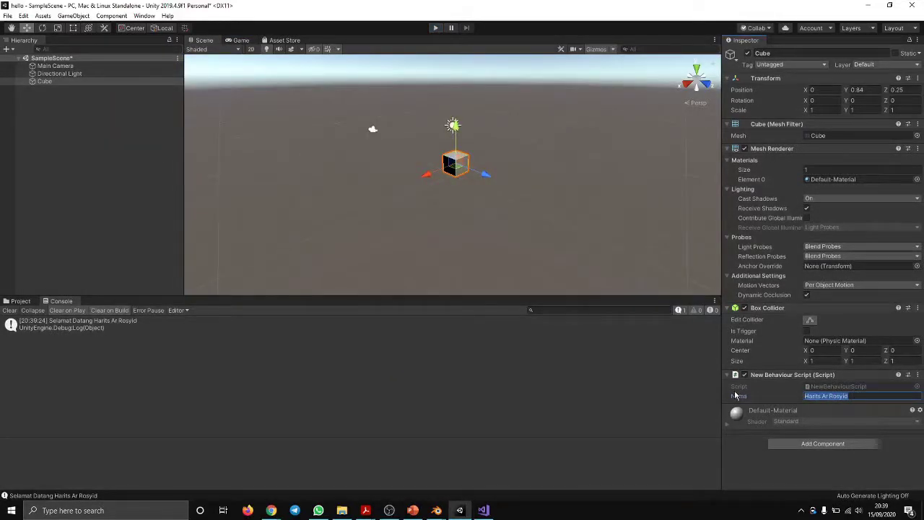
type("M")
type("ichael")
left_click(436, 29)
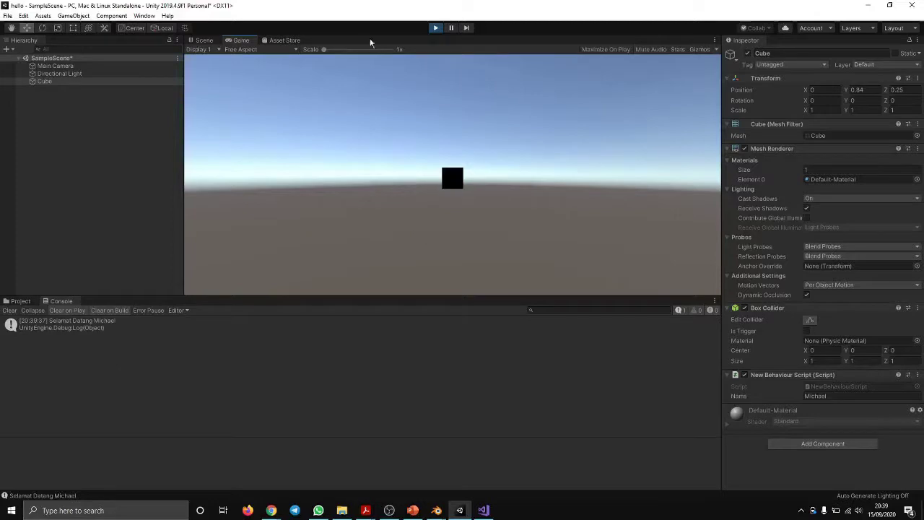
left_click(436, 28)
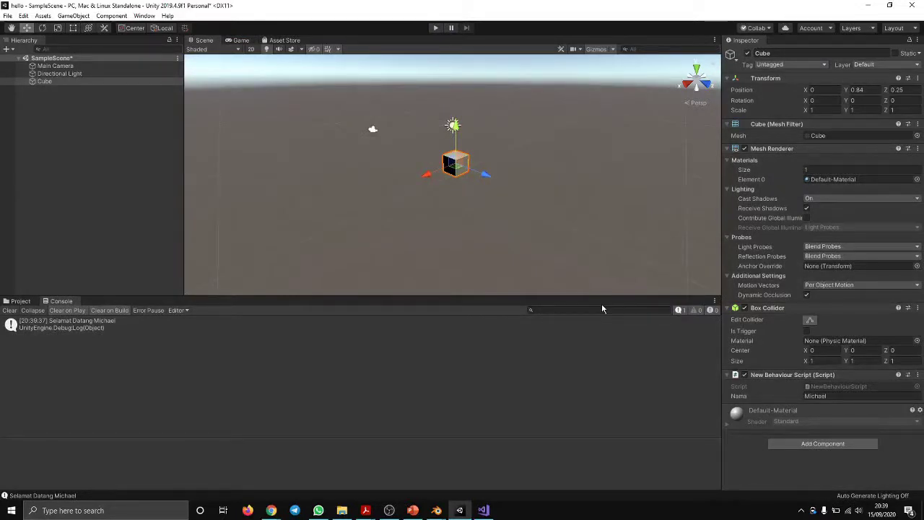
key("alt+Tab")
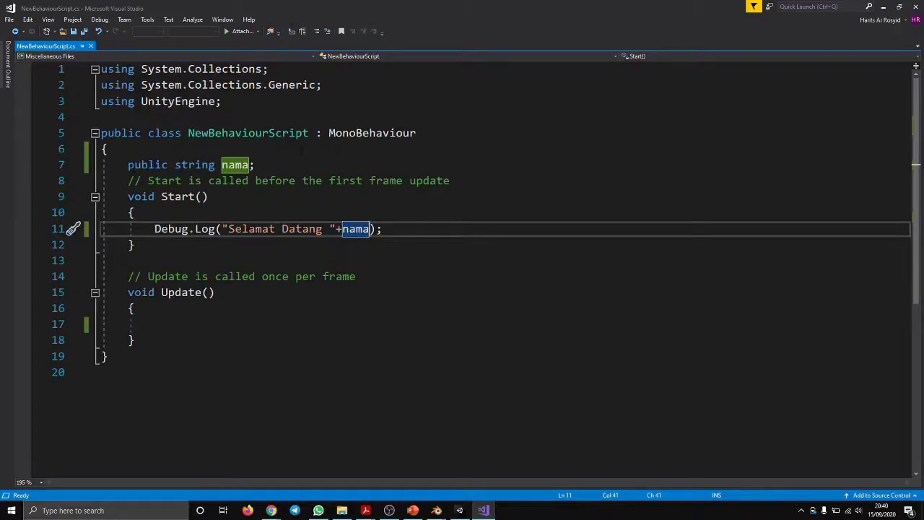
key("alt+Tab")
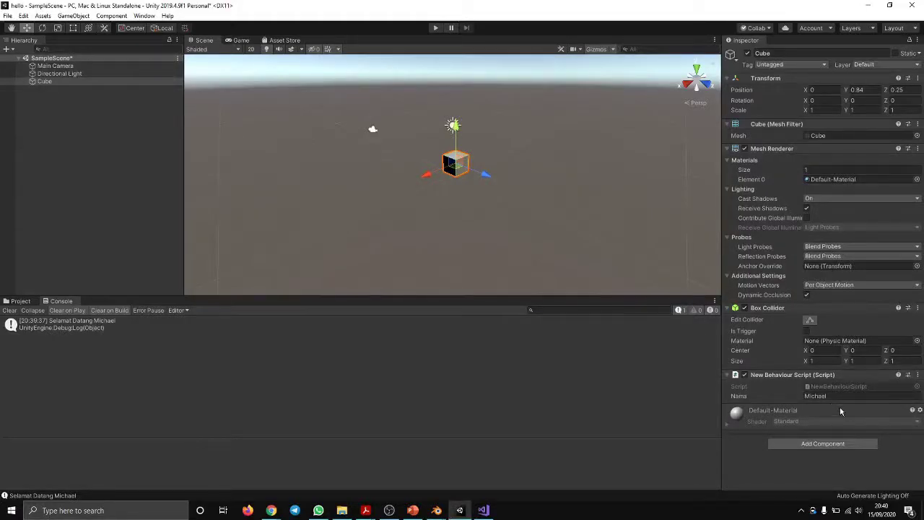
key("alt+Tab")
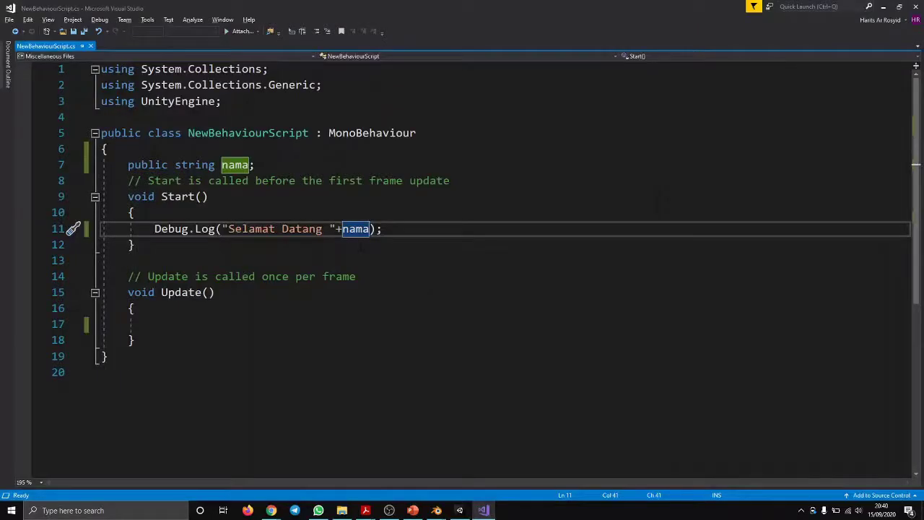
left_click_drag(128, 164, 168, 165)
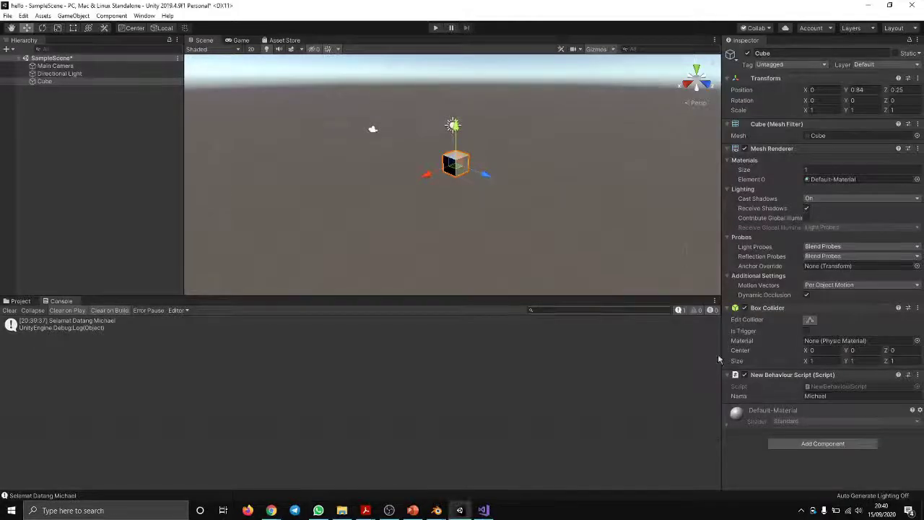
left_click(838, 395)
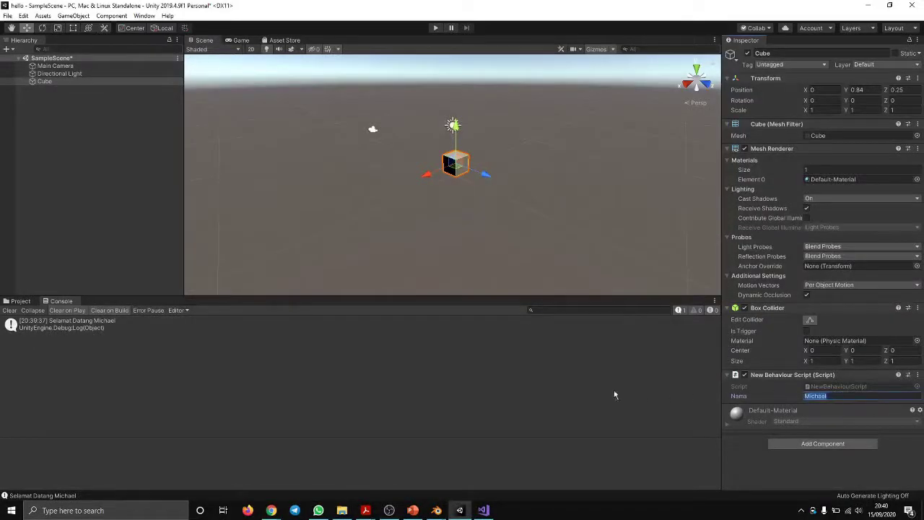
left_click(583, 394)
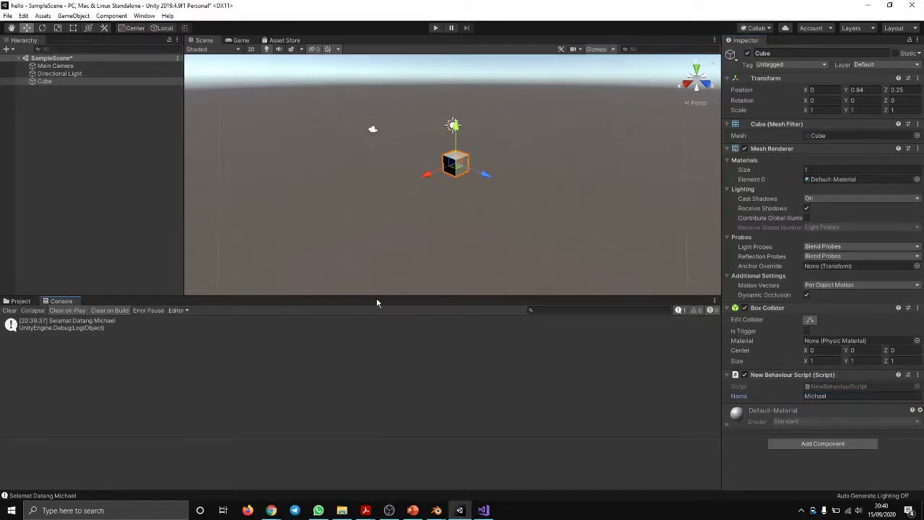